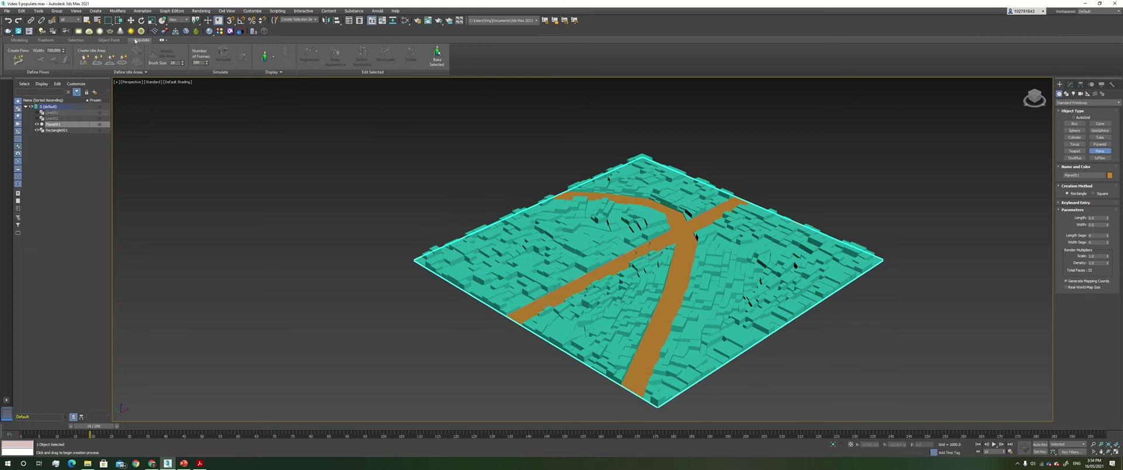
Create a Populate flow along the straight road, continuing outside the city block around the far and near corners
{"action": "left_click", "coordinate": [16, 60]}
{"action": "scroll", "coordinate": [497, 337], "scroll_direction": "up", "scroll_amount": 8}
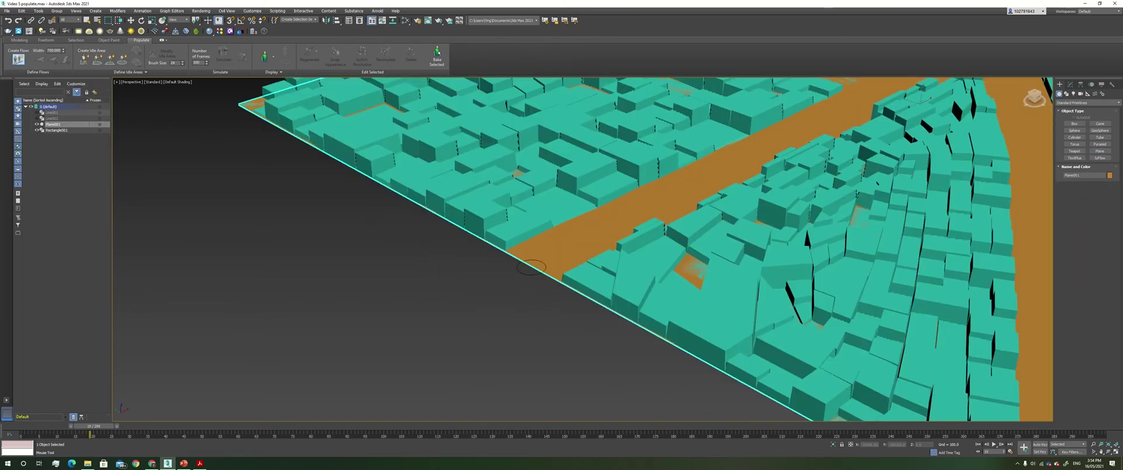
{"action": "left_click", "coordinate": [531, 267]}
{"action": "scroll", "coordinate": [531, 267], "scroll_direction": "down", "scroll_amount": 5}
{"action": "scroll", "coordinate": [537, 261], "scroll_direction": "down", "scroll_amount": 3}
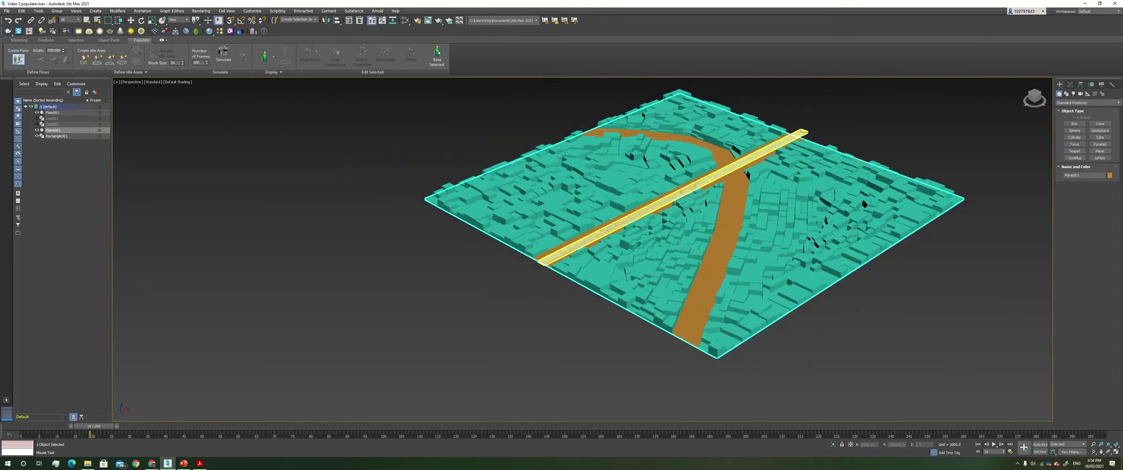
{"action": "left_click", "coordinate": [803, 132]}
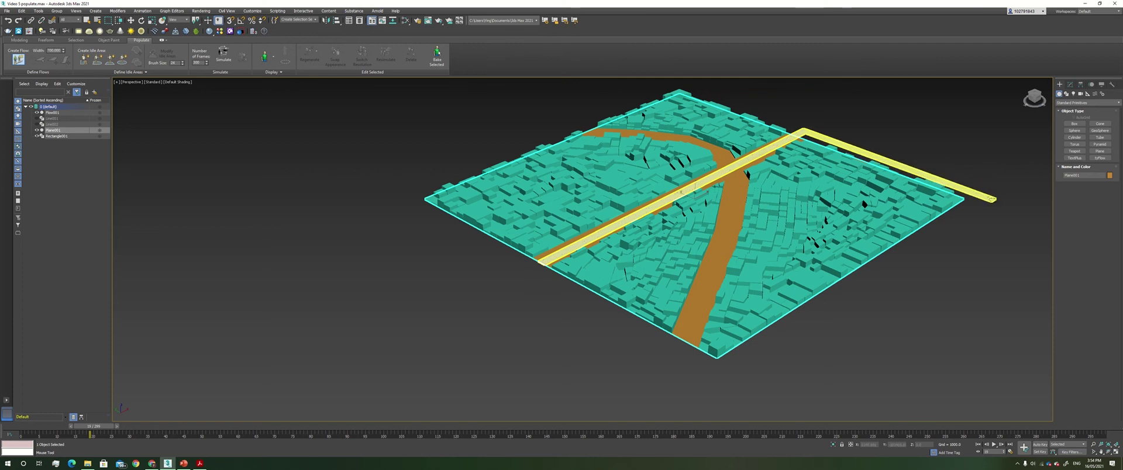
{"action": "left_click", "coordinate": [981, 194]}
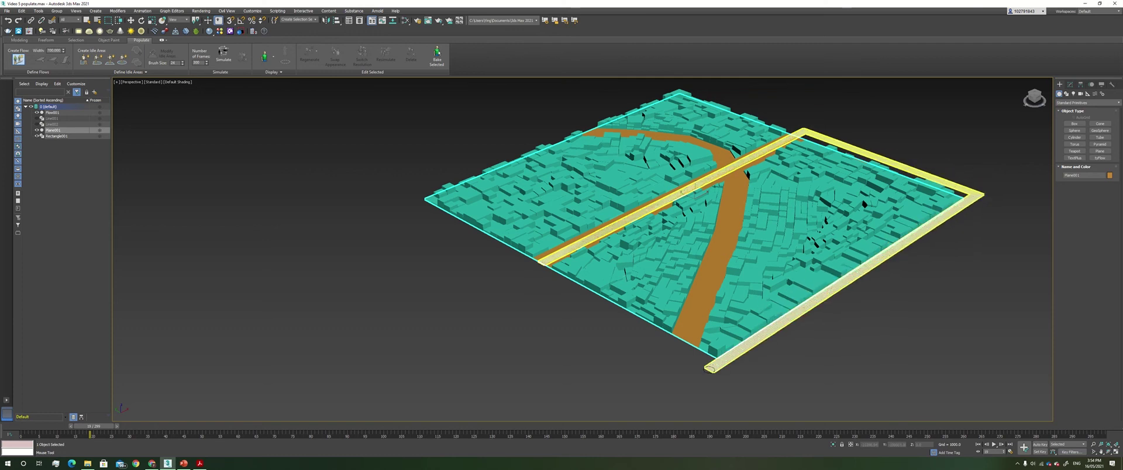
{"action": "left_click", "coordinate": [710, 371]}
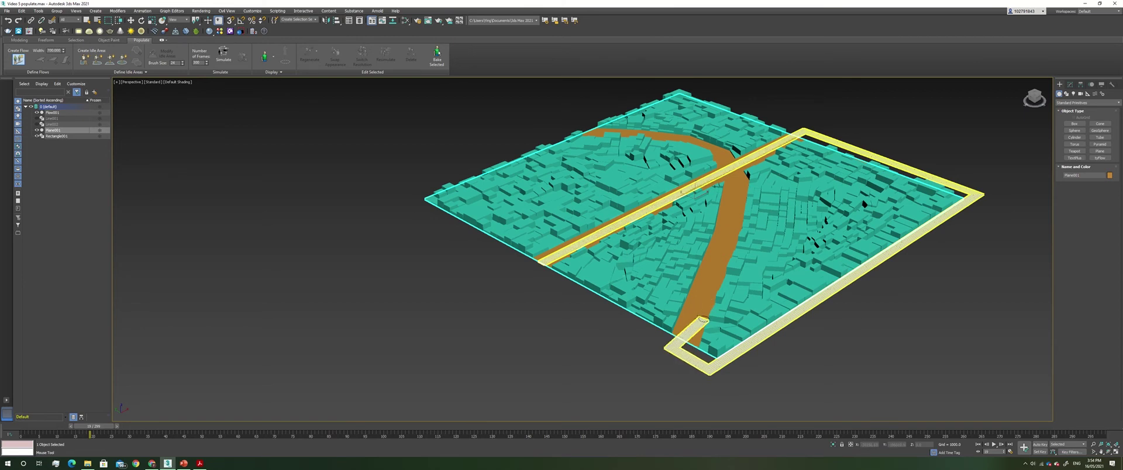
Lead the flow back onto the second road at the near edge and follow that road up to the crossing
{"action": "scroll", "coordinate": [683, 320], "scroll_direction": "up", "scroll_amount": 6}
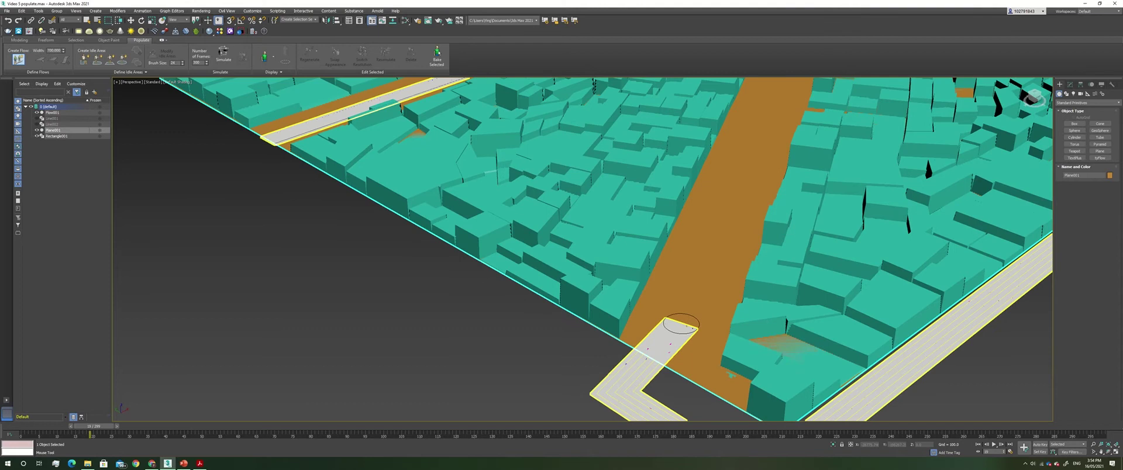
{"action": "left_click", "coordinate": [682, 323]}
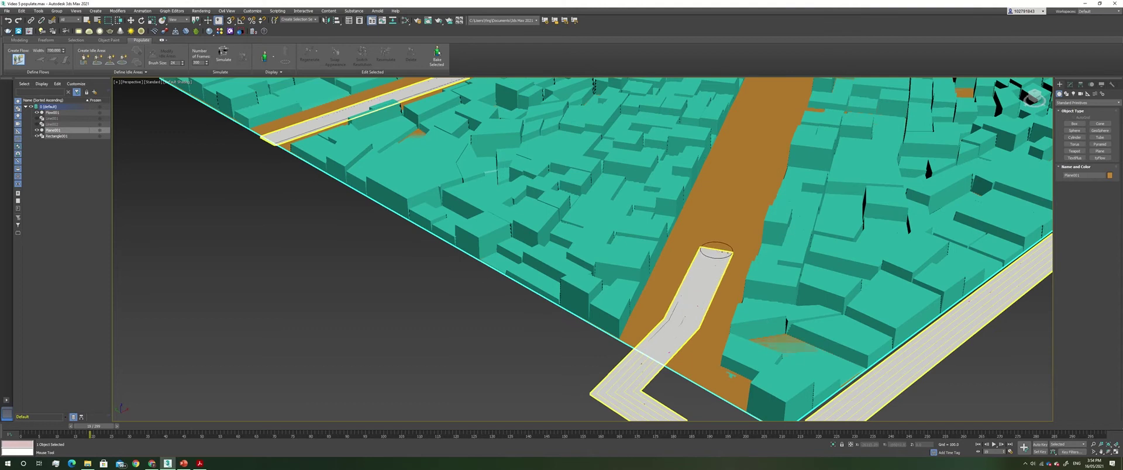
{"action": "scroll", "coordinate": [716, 251], "scroll_direction": "down", "scroll_amount": 8}
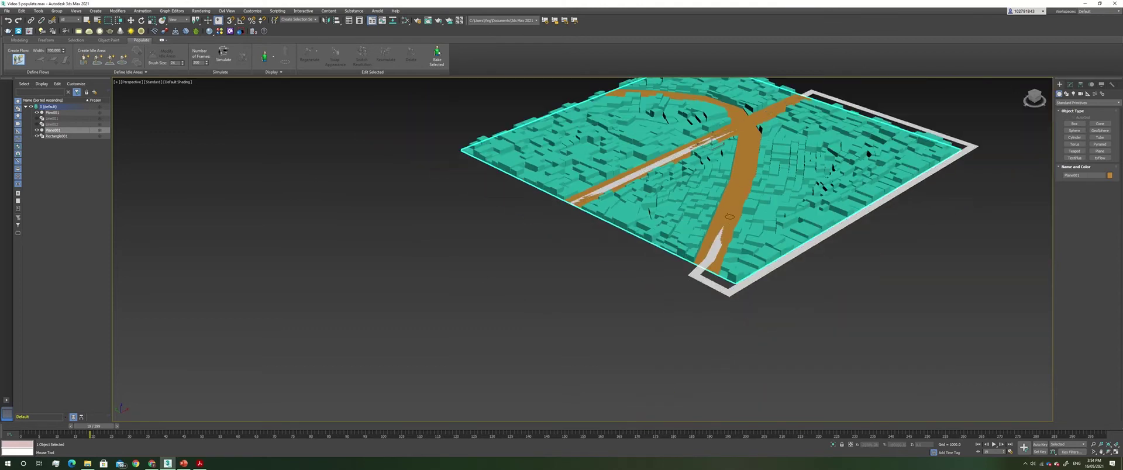
{"action": "scroll", "coordinate": [734, 181], "scroll_direction": "up", "scroll_amount": 4}
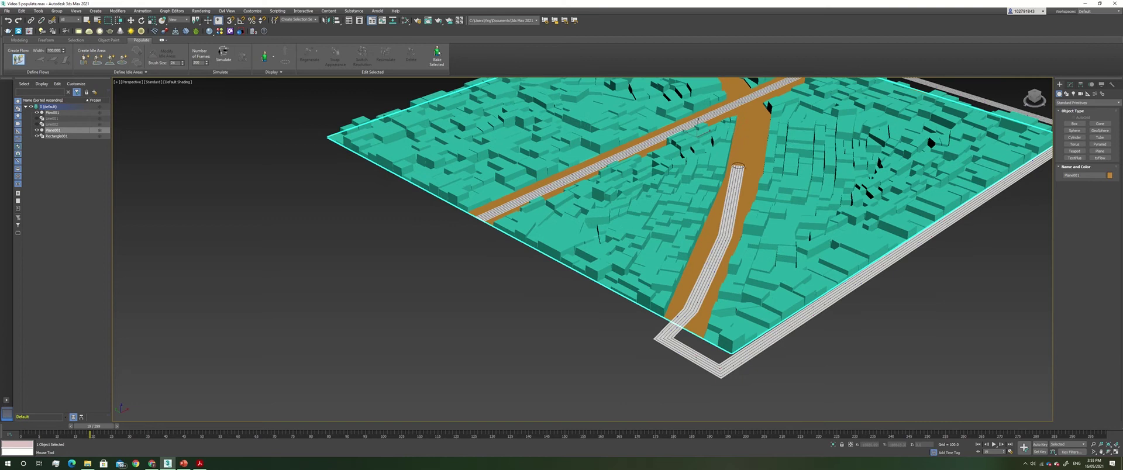
{"action": "scroll", "coordinate": [738, 168], "scroll_direction": "up", "scroll_amount": 3}
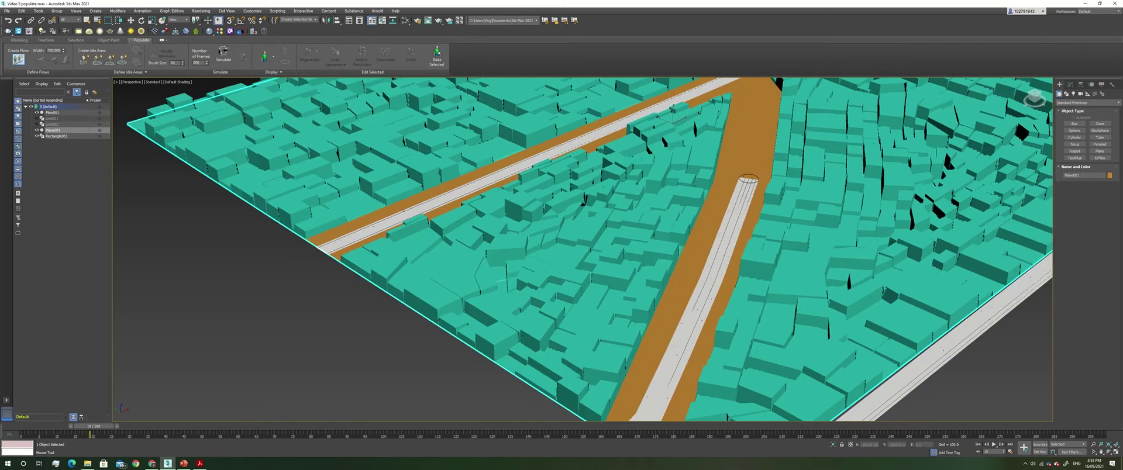
{"action": "scroll", "coordinate": [731, 183], "scroll_direction": "down", "scroll_amount": 8}
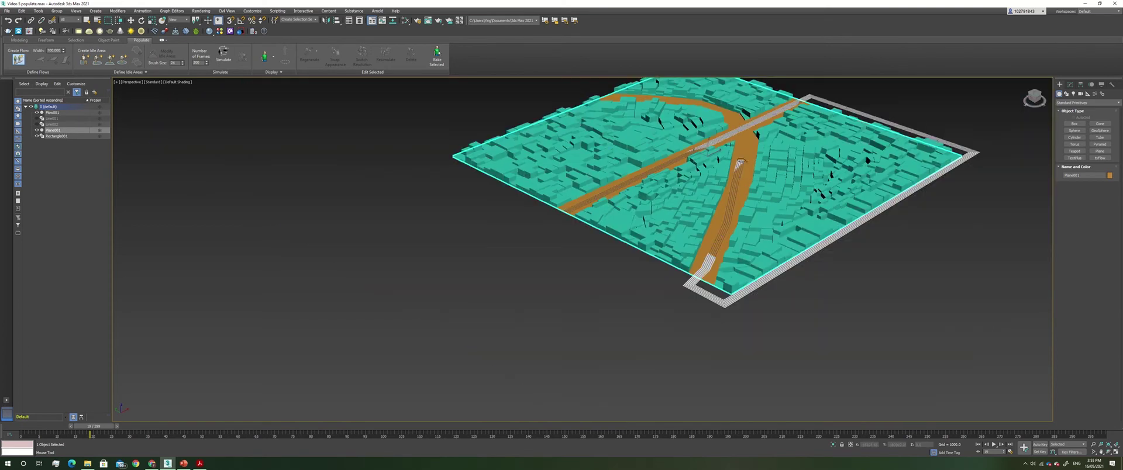
{"action": "left_click", "coordinate": [740, 134]}
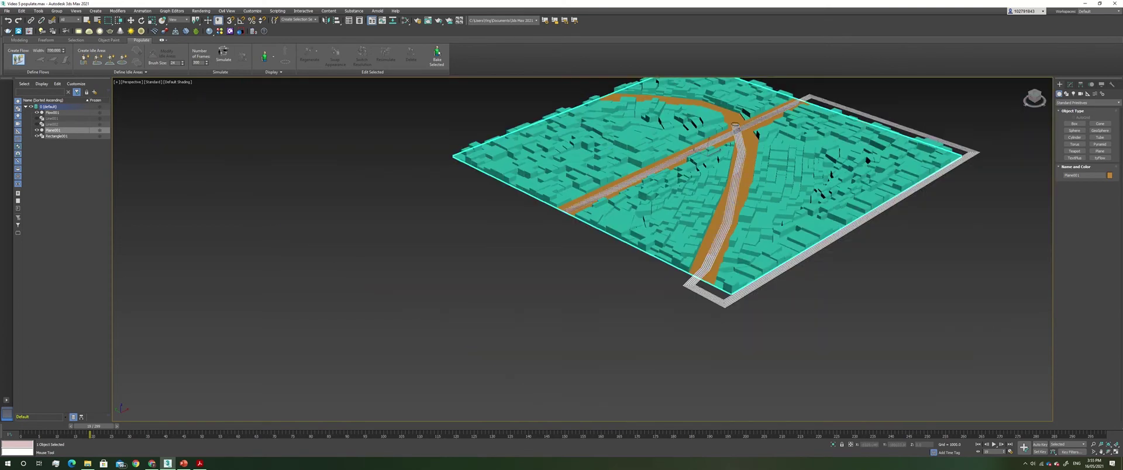
Extend the flow from the crossing along the curved road past the far edge of the city, and finish the path
{"action": "scroll", "coordinate": [738, 131], "scroll_direction": "down", "scroll_amount": 2}
{"action": "scroll", "coordinate": [735, 156], "scroll_direction": "up", "scroll_amount": 8}
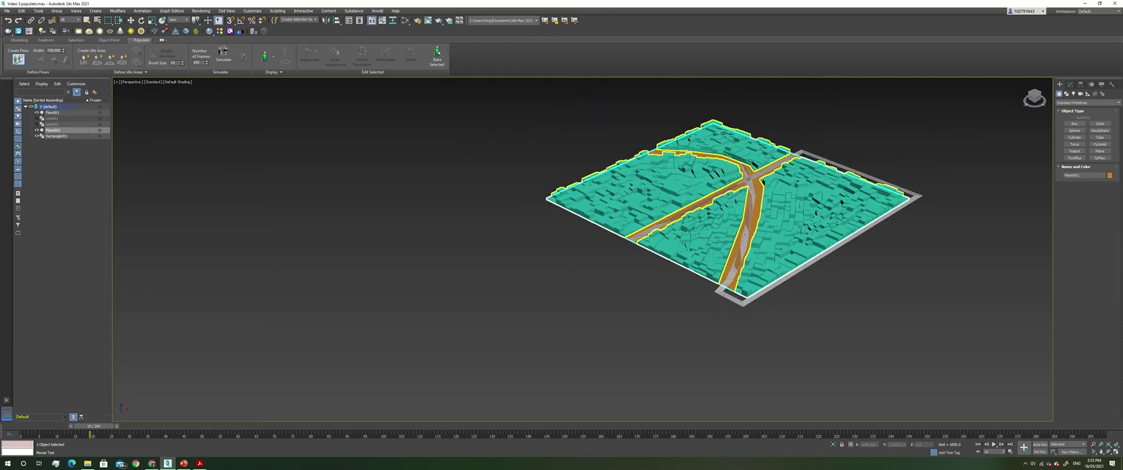
{"action": "scroll", "coordinate": [763, 205], "scroll_direction": "up", "scroll_amount": 6}
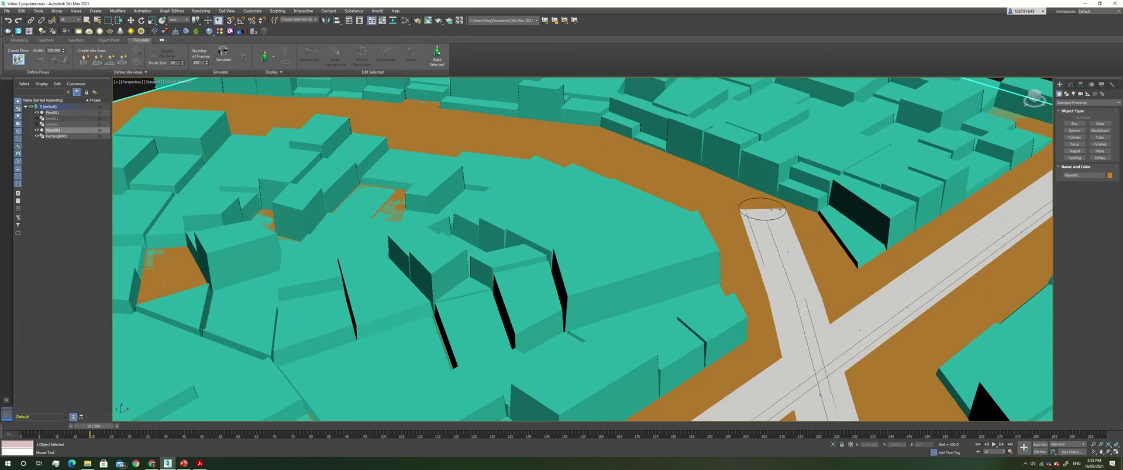
{"action": "scroll", "coordinate": [755, 217], "scroll_direction": "down", "scroll_amount": 4}
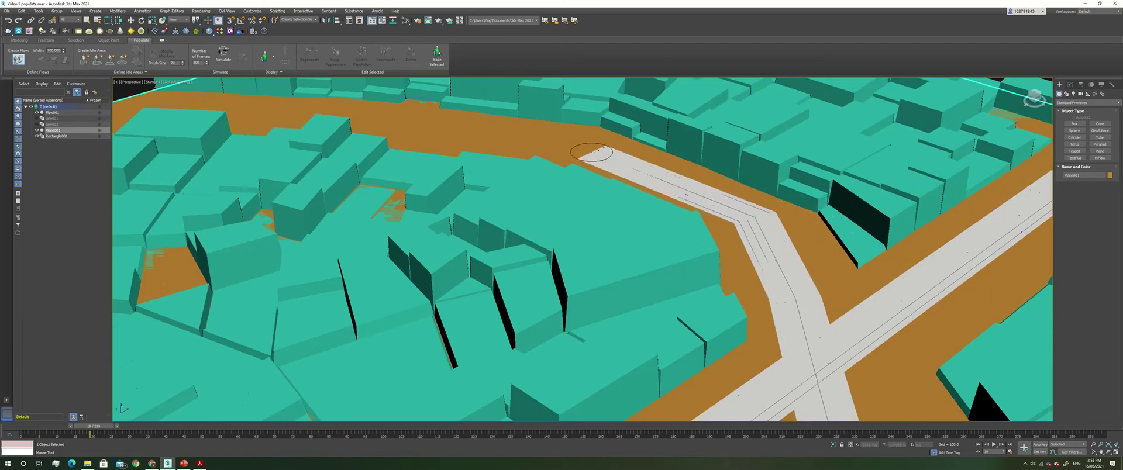
{"action": "scroll", "coordinate": [597, 144], "scroll_direction": "down", "scroll_amount": 3}
{"action": "scroll", "coordinate": [596, 143], "scroll_direction": "up", "scroll_amount": 3}
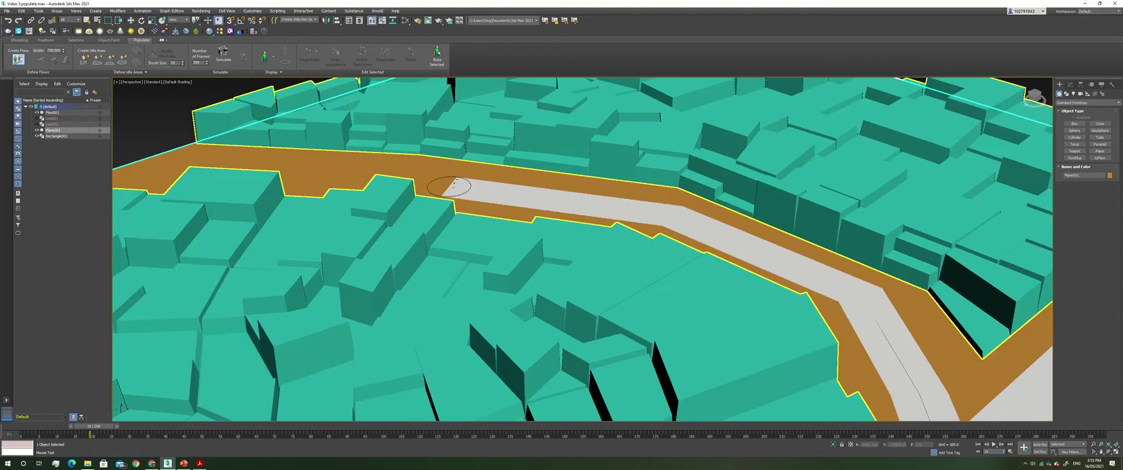
{"action": "scroll", "coordinate": [459, 186], "scroll_direction": "down", "scroll_amount": 5}
{"action": "scroll", "coordinate": [323, 186], "scroll_direction": "up", "scroll_amount": 5}
{"action": "scroll", "coordinate": [323, 186], "scroll_direction": "up", "scroll_amount": 5}
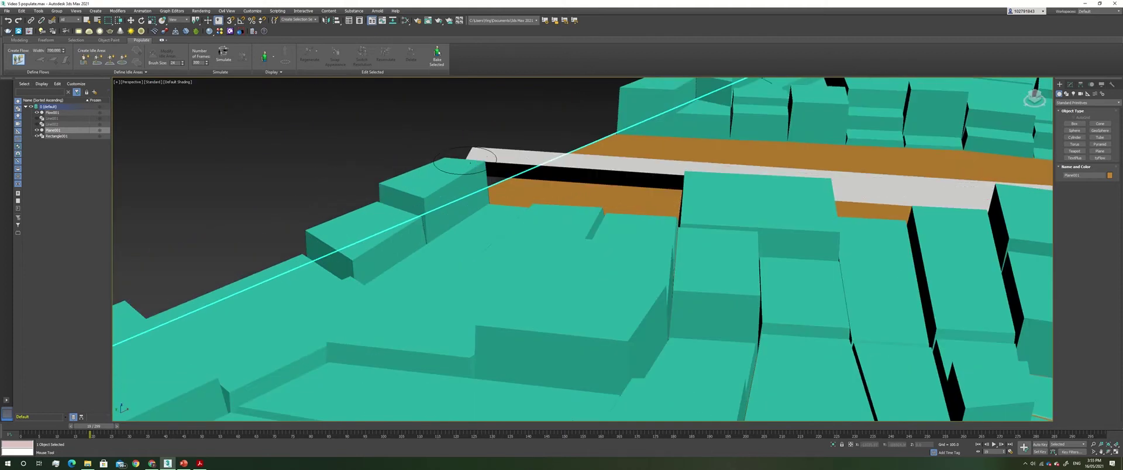
{"action": "right_click", "coordinate": [470, 163]}
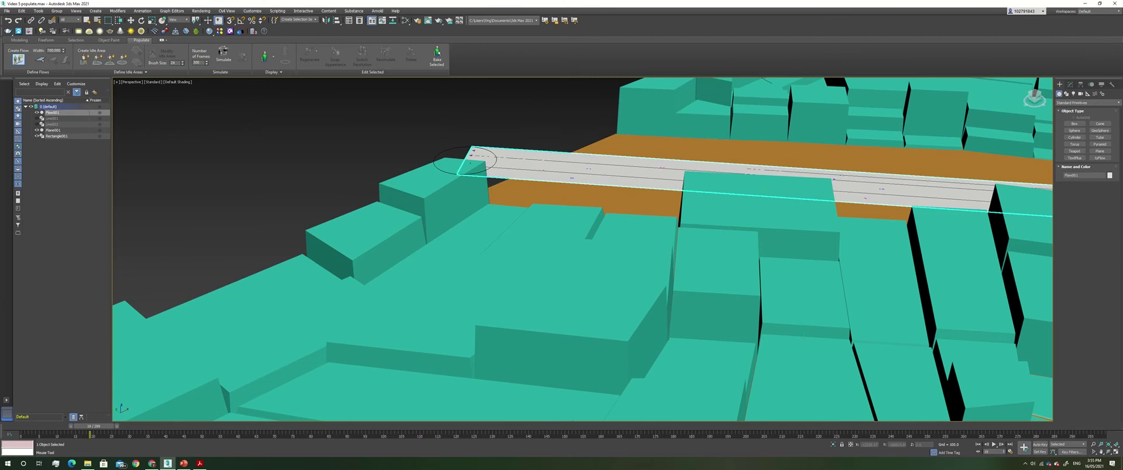
{"action": "scroll", "coordinate": [470, 163], "scroll_direction": "down", "scroll_amount": 10}
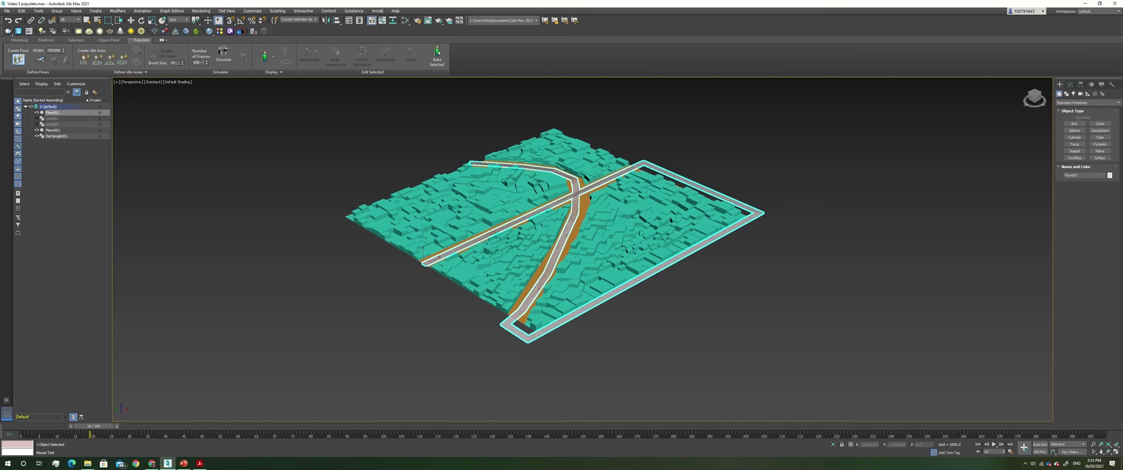
Simulate the crowd so that pedestrians populate the finished flow
{"action": "left_click", "coordinate": [219, 56]}
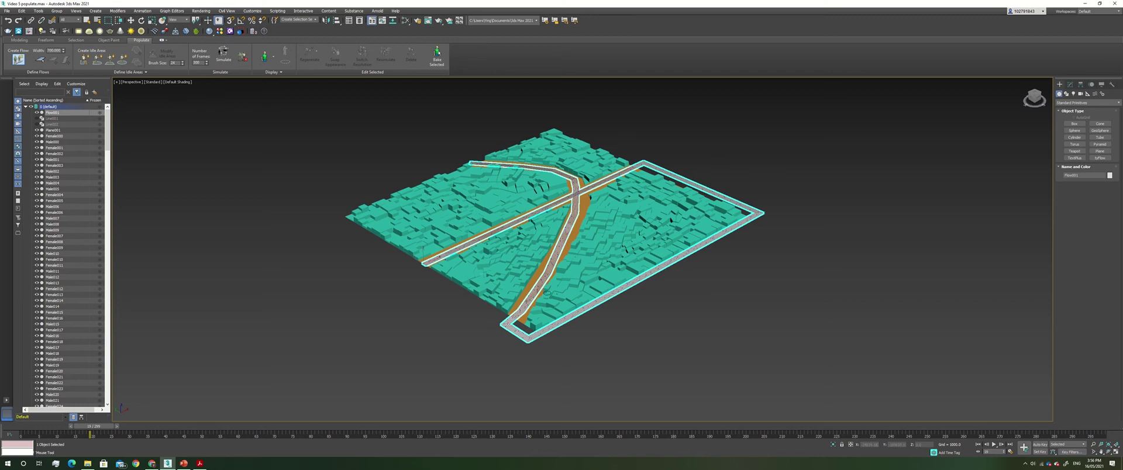
{"action": "scroll", "coordinate": [547, 291], "scroll_direction": "up", "scroll_amount": 15}
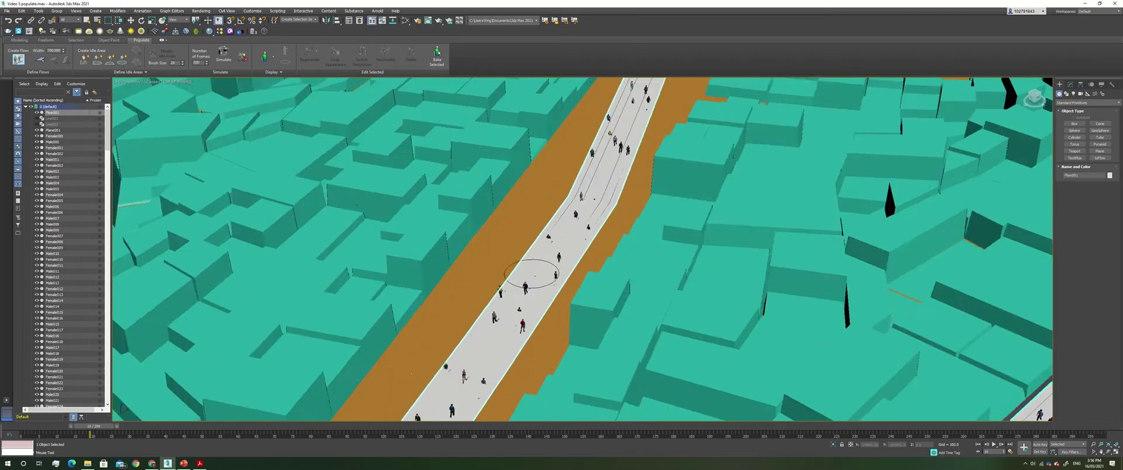
{"action": "scroll", "coordinate": [535, 275], "scroll_direction": "up", "scroll_amount": 5}
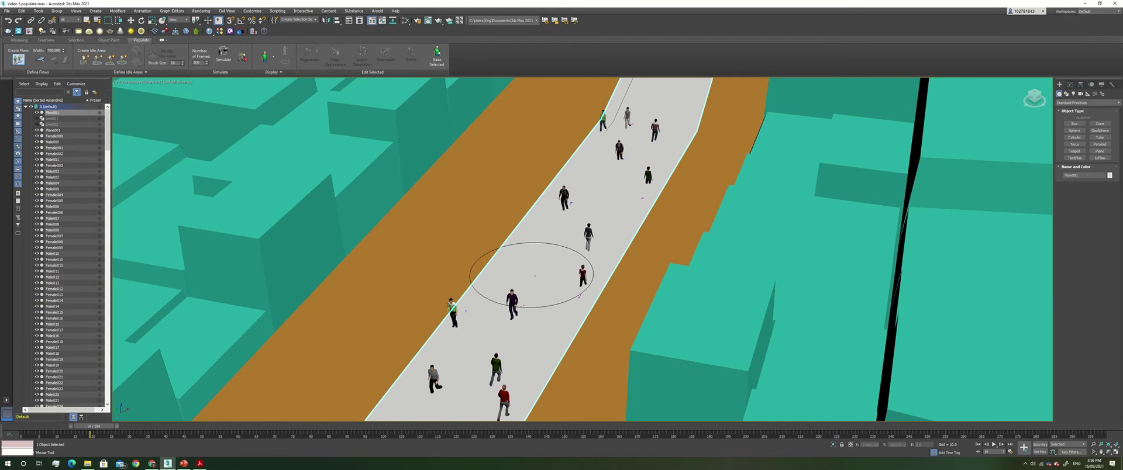
{"action": "scroll", "coordinate": [535, 276], "scroll_direction": "up", "scroll_amount": 3}
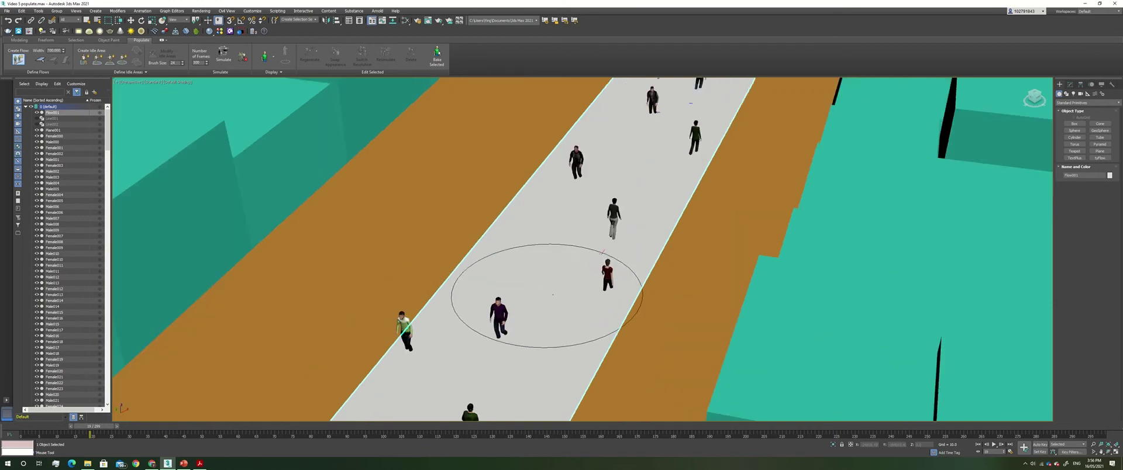
Leave flow creation and examine the simulated pedestrians from street level along the road
{"action": "right_click", "coordinate": [575, 308]}
{"action": "left_click", "coordinate": [606, 308]}
{"action": "scroll", "coordinate": [618, 284], "scroll_direction": "up", "scroll_amount": 3}
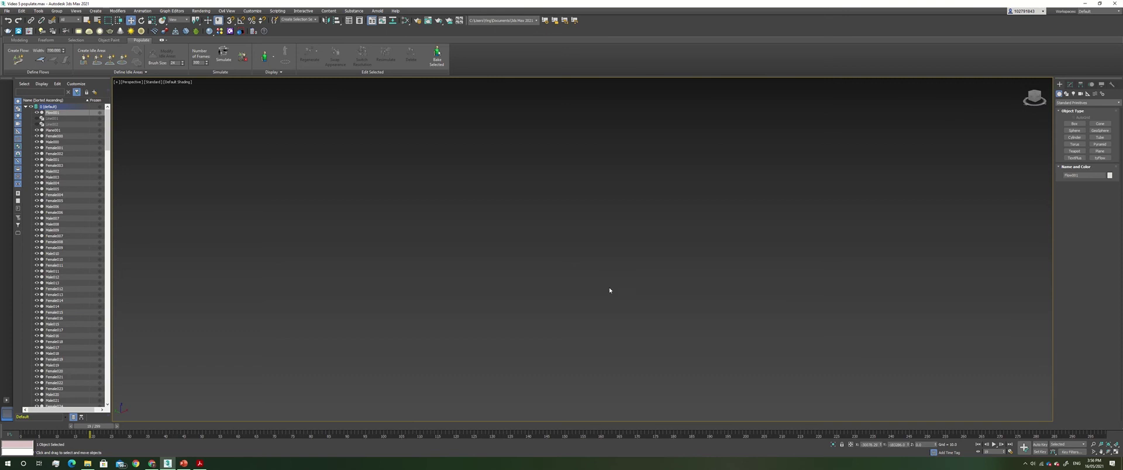
{"action": "key", "text": "z"}
{"action": "middle_click_drag", "start_coordinate": [605, 271], "coordinate": [604, 268], "text": "alt"}
{"action": "scroll", "coordinate": [638, 176], "scroll_direction": "up", "scroll_amount": 10}
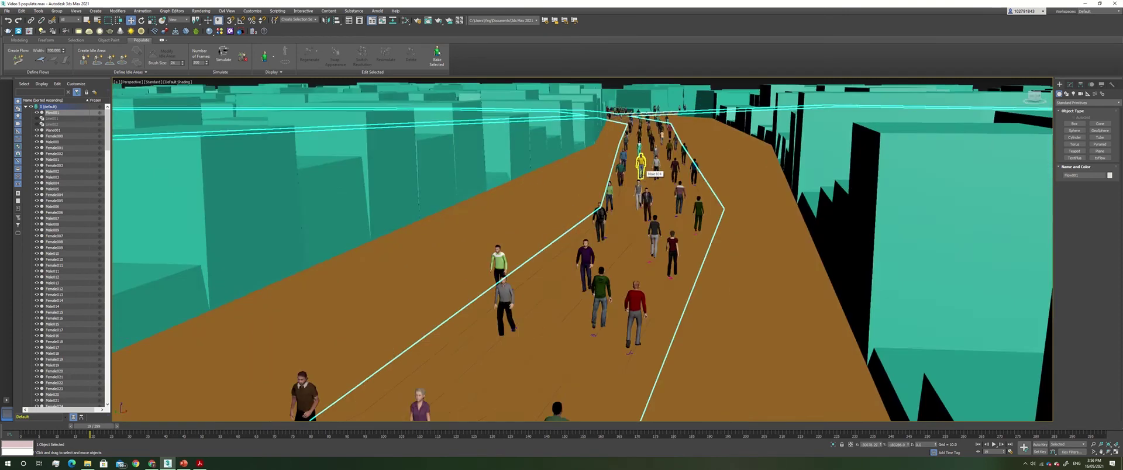
{"action": "scroll", "coordinate": [638, 175], "scroll_direction": "up", "scroll_amount": 3}
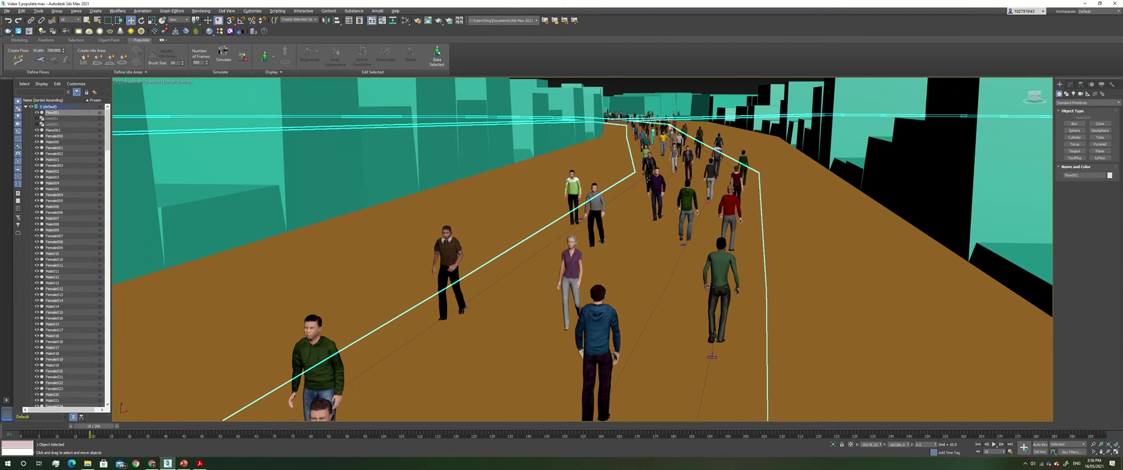
{"action": "mouse_move", "coordinate": [638, 175]}
{"action": "middle_mouse_down", "text": "alt"}
{"action": "mouse_move", "coordinate": [620, 169]}
{"action": "mouse_move", "coordinate": [637, 168]}
{"action": "middle_mouse_up", "text": "alt"}
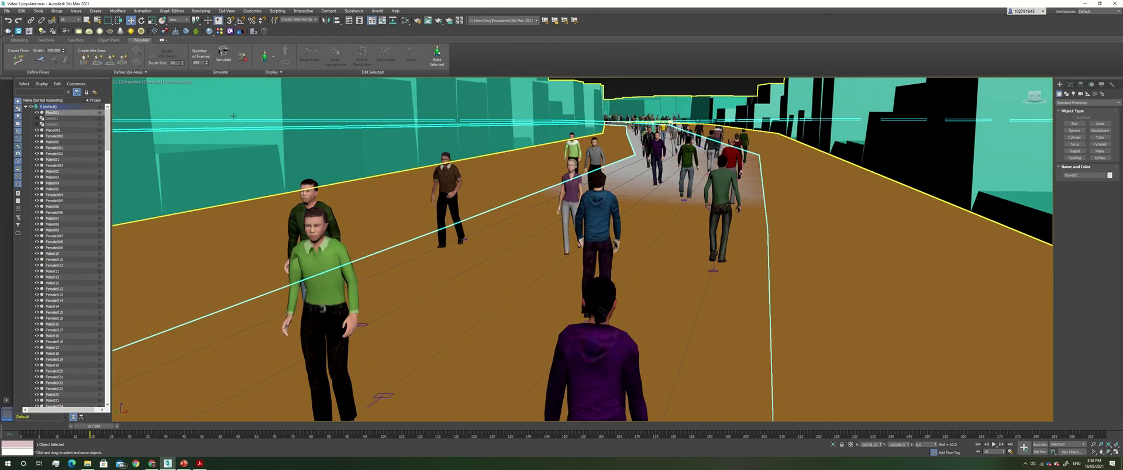
Switch the viewport to the Top view and frame the city with its roads
{"action": "left_click", "coordinate": [131, 83]}
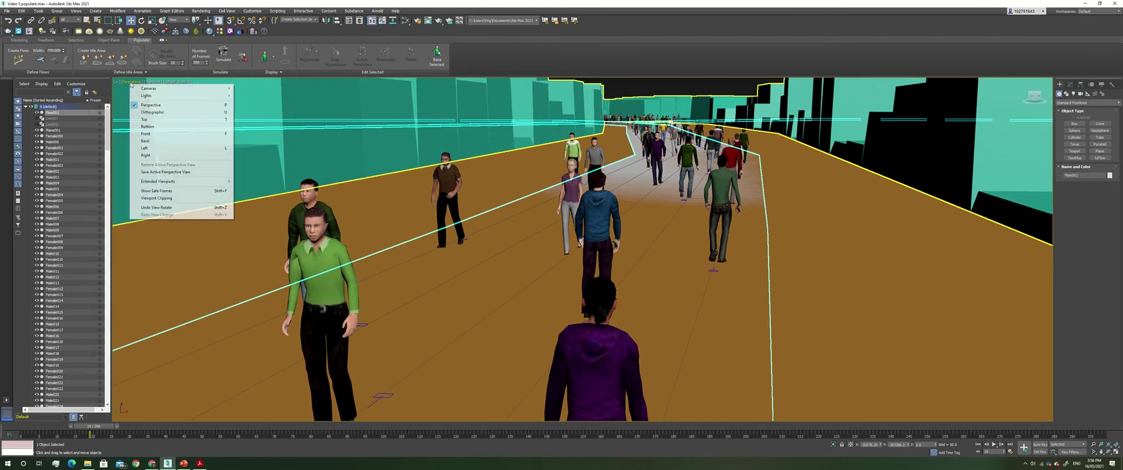
{"action": "left_click", "coordinate": [149, 120]}
{"action": "scroll", "coordinate": [481, 276], "scroll_direction": "down", "scroll_amount": 10}
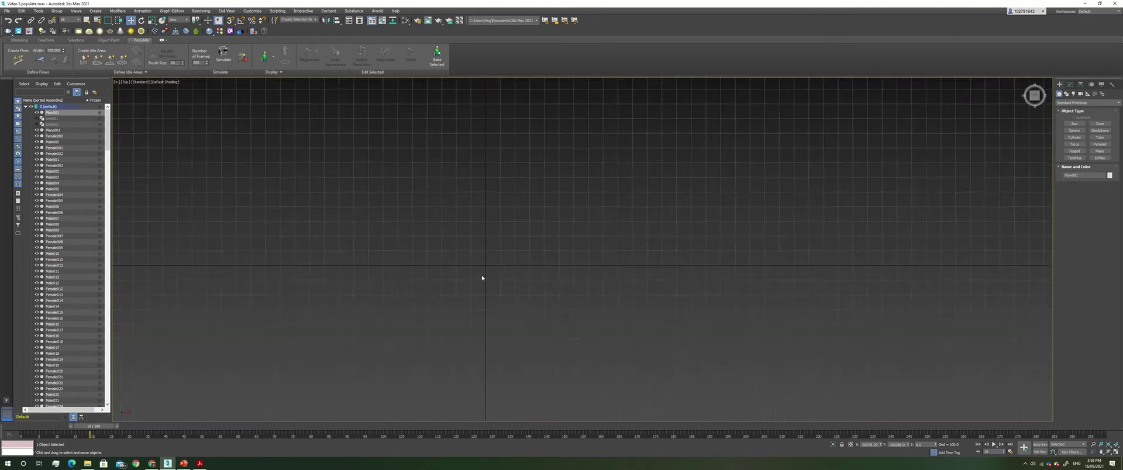
{"action": "scroll", "coordinate": [481, 278], "scroll_direction": "up", "scroll_amount": 8}
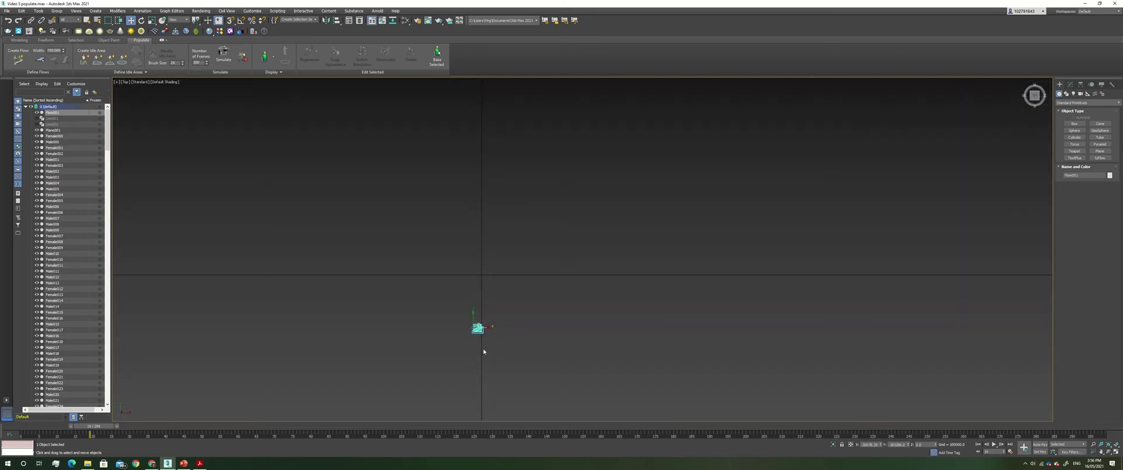
{"action": "middle_click_drag", "start_coordinate": [466, 340], "coordinate": [578, 265]}
{"action": "scroll", "coordinate": [578, 265], "scroll_direction": "up", "scroll_amount": 10}
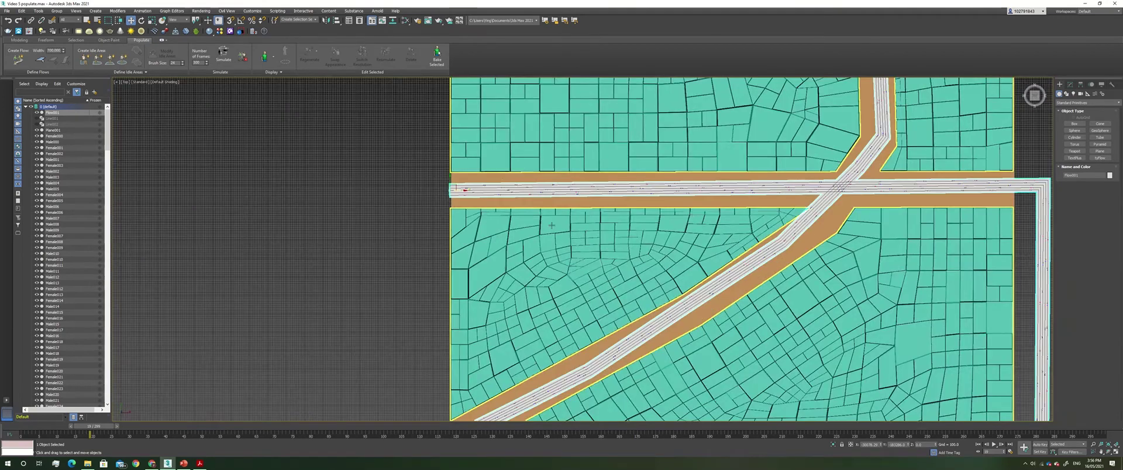
Select the pedestrian flow near the road crossing and show its modifier parameters
{"action": "scroll", "coordinate": [536, 204], "scroll_direction": "up", "scroll_amount": 6}
{"action": "scroll", "coordinate": [437, 206], "scroll_direction": "up", "scroll_amount": 3}
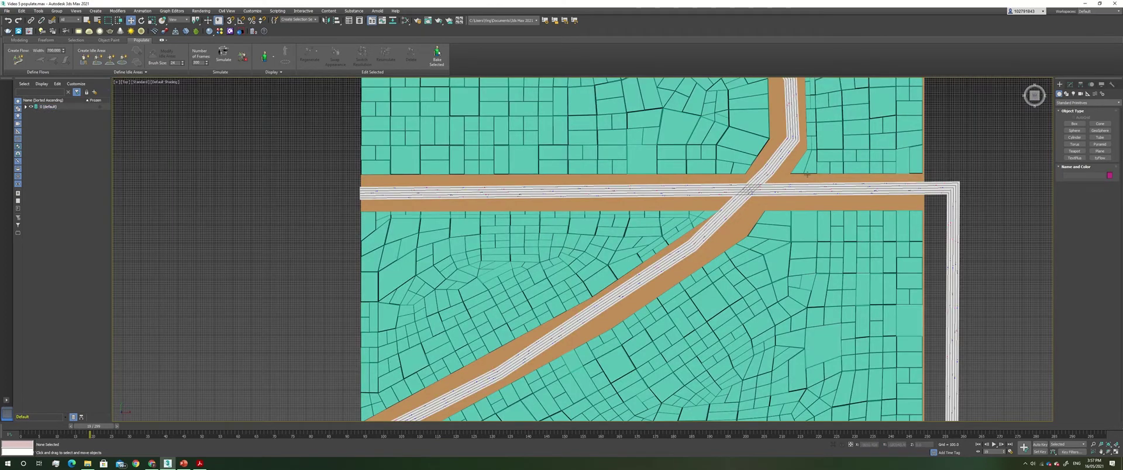
{"action": "scroll", "coordinate": [806, 181], "scroll_direction": "up", "scroll_amount": 5}
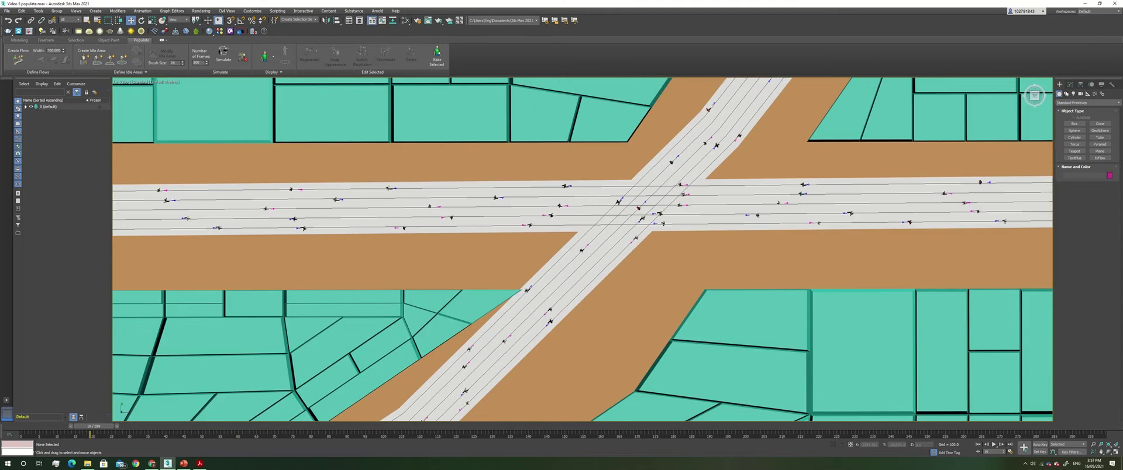
{"action": "left_click", "coordinate": [1069, 85]}
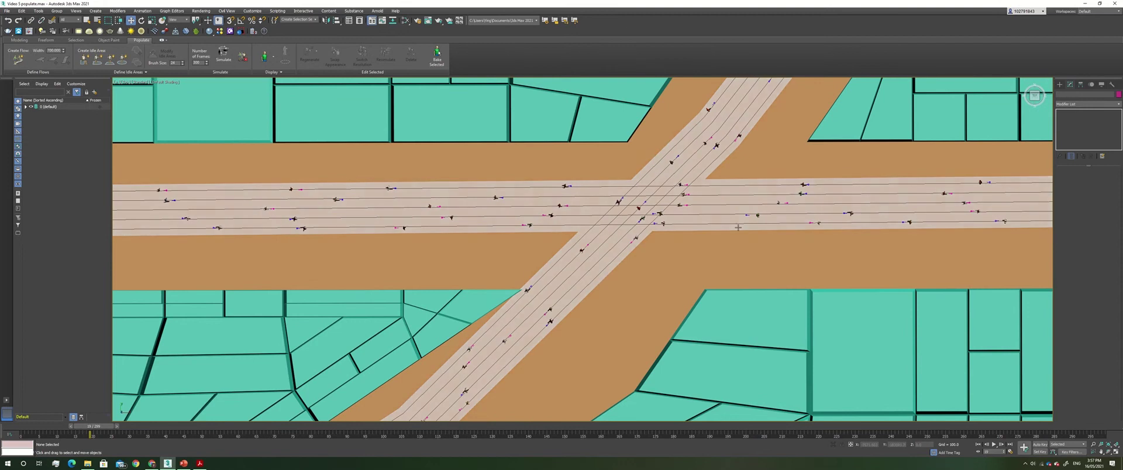
{"action": "left_click", "coordinate": [738, 228]}
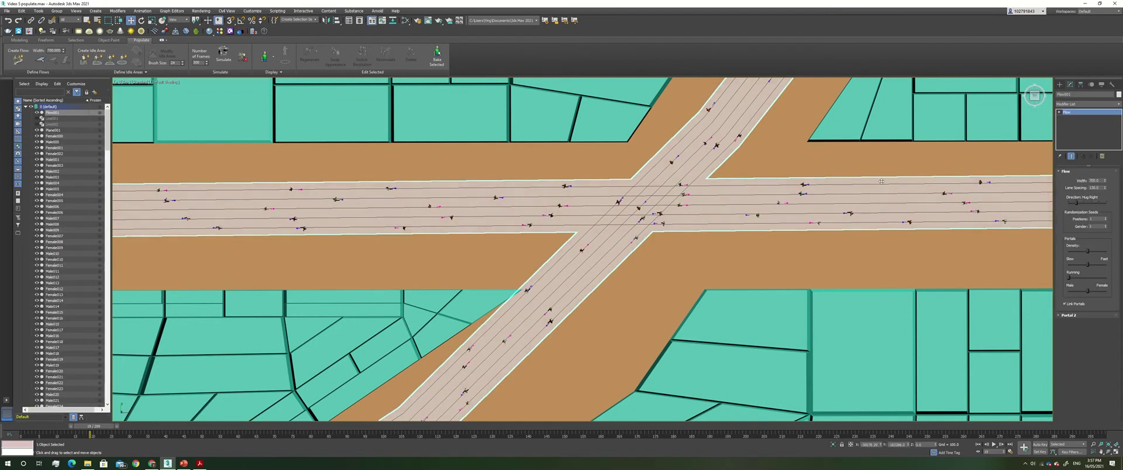
Adjust the portal Density of the selected pedestrian flow to about the middle of its range
{"action": "scroll", "coordinate": [881, 182], "scroll_direction": "up", "scroll_amount": 3}
{"action": "left_click_drag", "start_coordinate": [1074, 249], "coordinate": [1086, 251]}
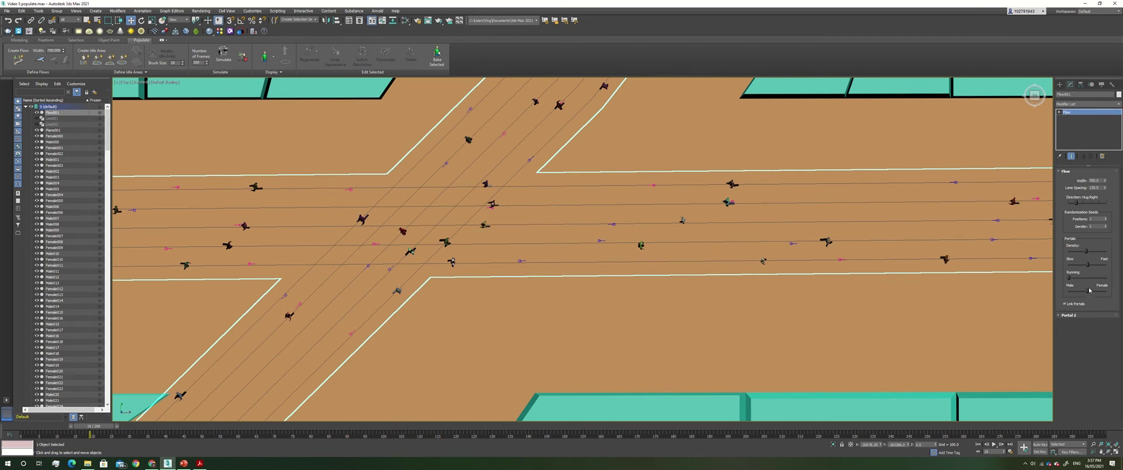
{"action": "scroll", "coordinate": [792, 287], "scroll_direction": "down", "scroll_amount": 3}
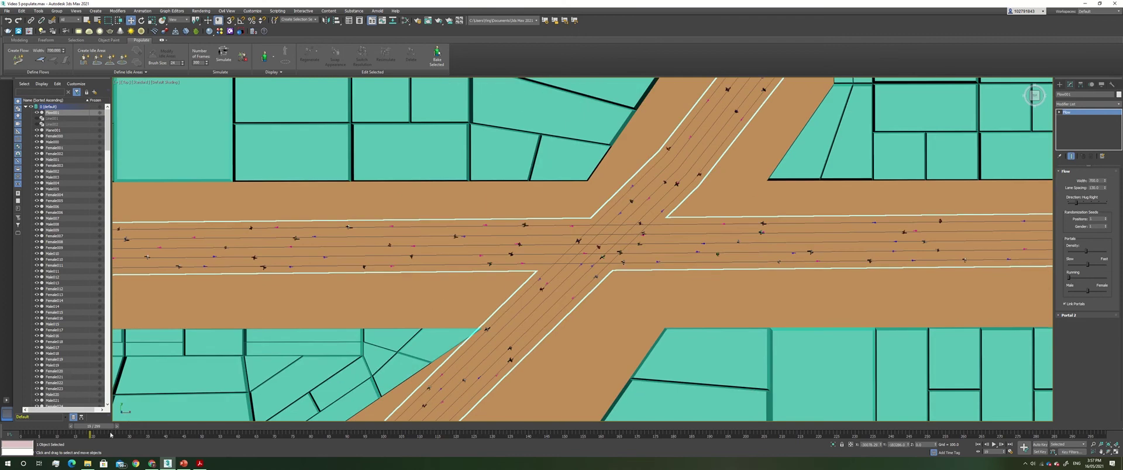
Scrub through the crowd animation at the road crossing and return to frame 0
{"action": "left_click_drag", "start_coordinate": [91, 427], "coordinate": [747, 428]}
{"action": "scroll", "coordinate": [488, 236], "scroll_direction": "up", "scroll_amount": 3}
{"action": "scroll", "coordinate": [508, 272], "scroll_direction": "up", "scroll_amount": 2}
{"action": "left_click_drag", "start_coordinate": [787, 385], "coordinate": [1029, 411]}
{"action": "left_click_drag", "start_coordinate": [1092, 426], "coordinate": [28, 427]}
{"action": "key", "text": "w"}
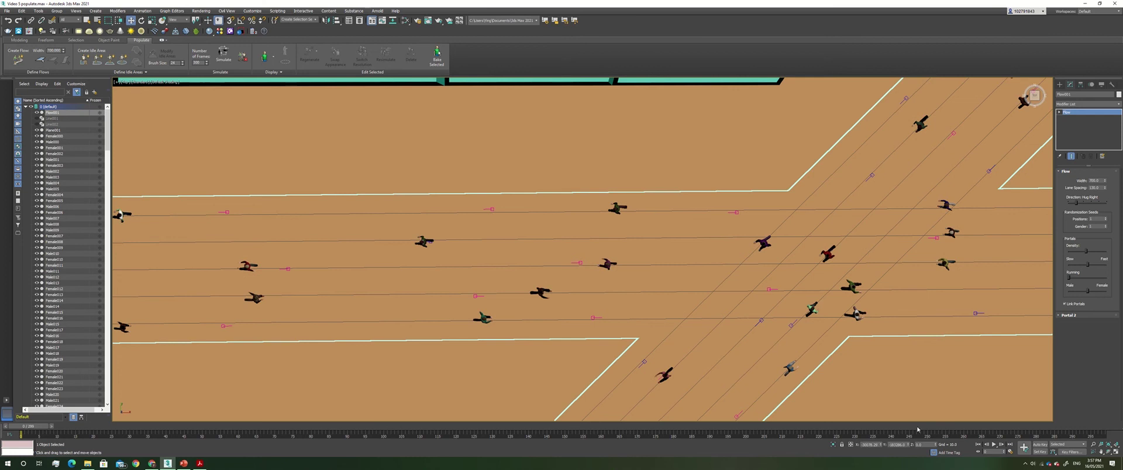
Play the crowd animation and switch the viewport from Top to Perspective
{"action": "left_click", "coordinate": [994, 444]}
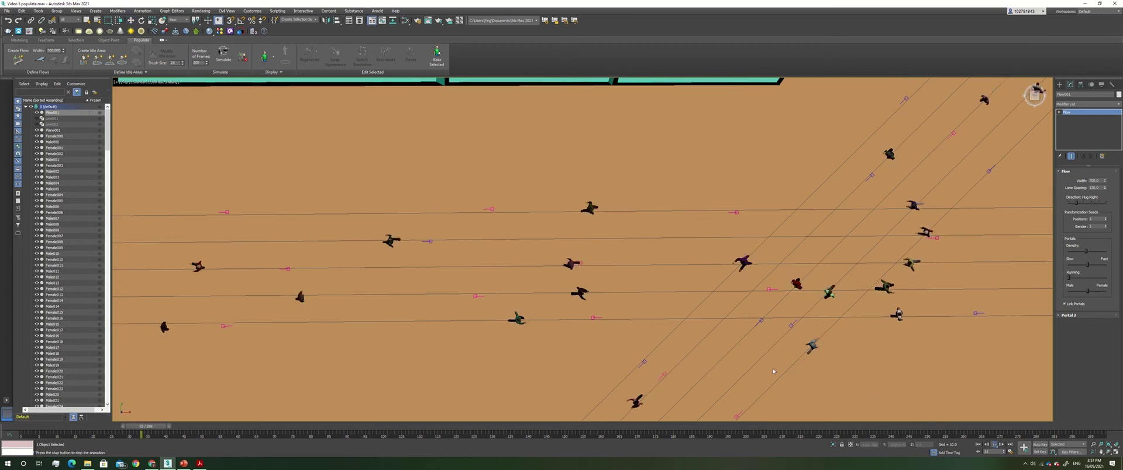
{"action": "left_click", "coordinate": [125, 82]}
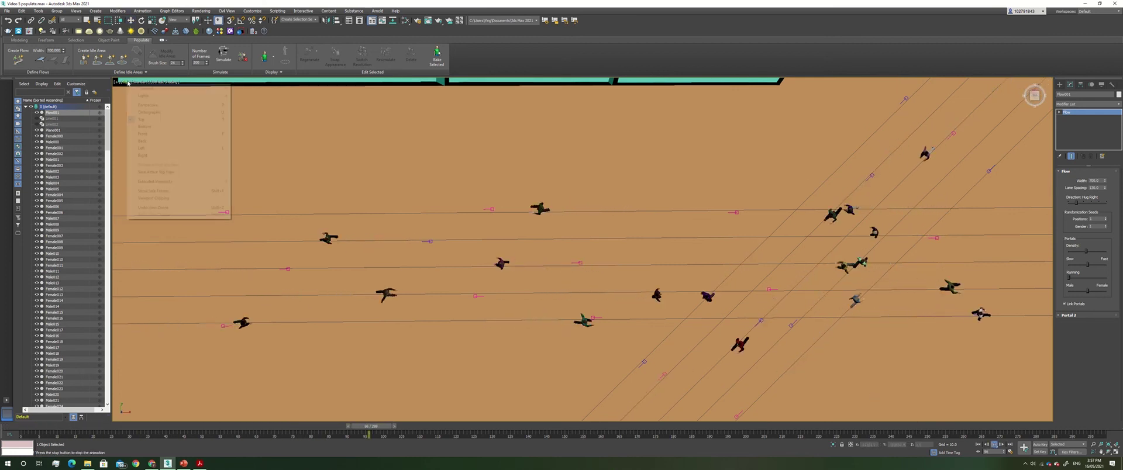
{"action": "left_click", "coordinate": [148, 105]}
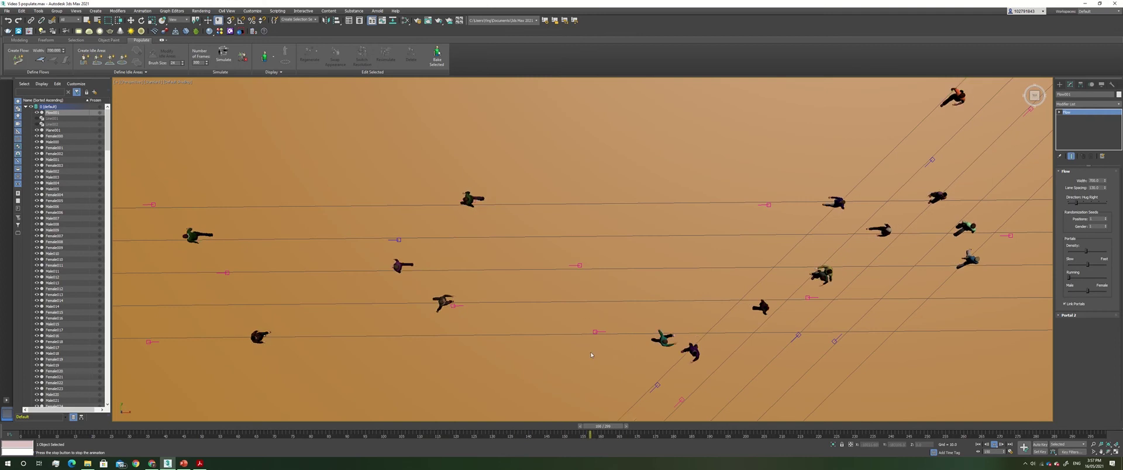
{"action": "right_click", "coordinate": [621, 349], "text": "alt"}
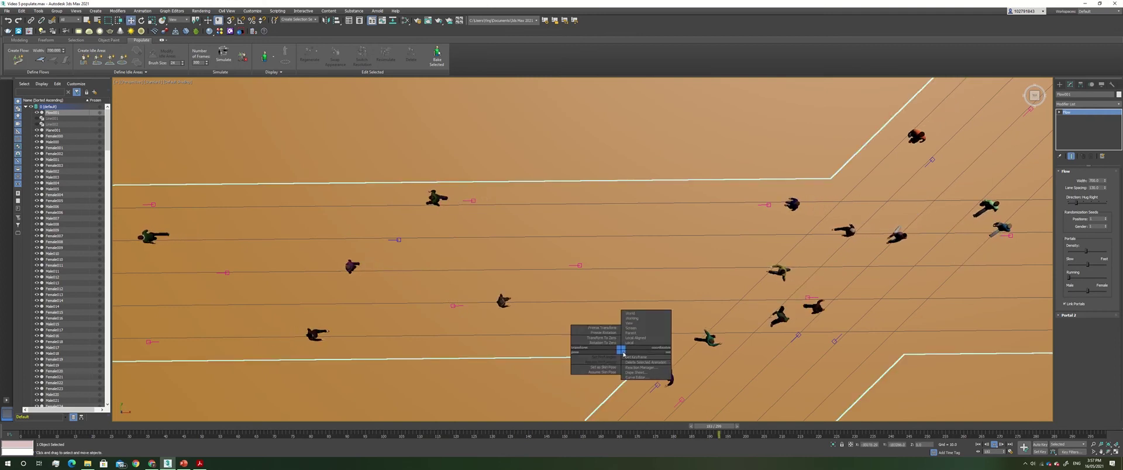
{"action": "left_click", "coordinate": [646, 277]}
Bring the pedestrians on the road near the city's edge into a close street-level perspective view
{"action": "scroll", "coordinate": [580, 333], "scroll_direction": "down", "scroll_amount": 10}
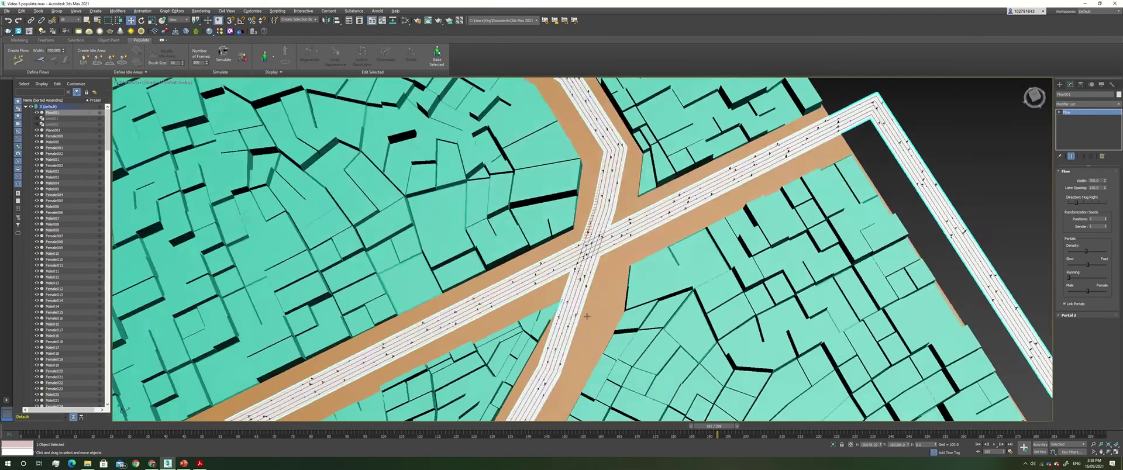
{"action": "middle_click_drag", "start_coordinate": [586, 317], "coordinate": [605, 275], "text": "alt"}
{"action": "middle_click_drag", "start_coordinate": [599, 305], "coordinate": [738, 186], "text": "alt"}
{"action": "scroll", "coordinate": [595, 325], "scroll_direction": "up", "scroll_amount": 5}
{"action": "scroll", "coordinate": [595, 324], "scroll_direction": "up", "scroll_amount": 3}
{"action": "scroll", "coordinate": [738, 186], "scroll_direction": "up", "scroll_amount": 5}
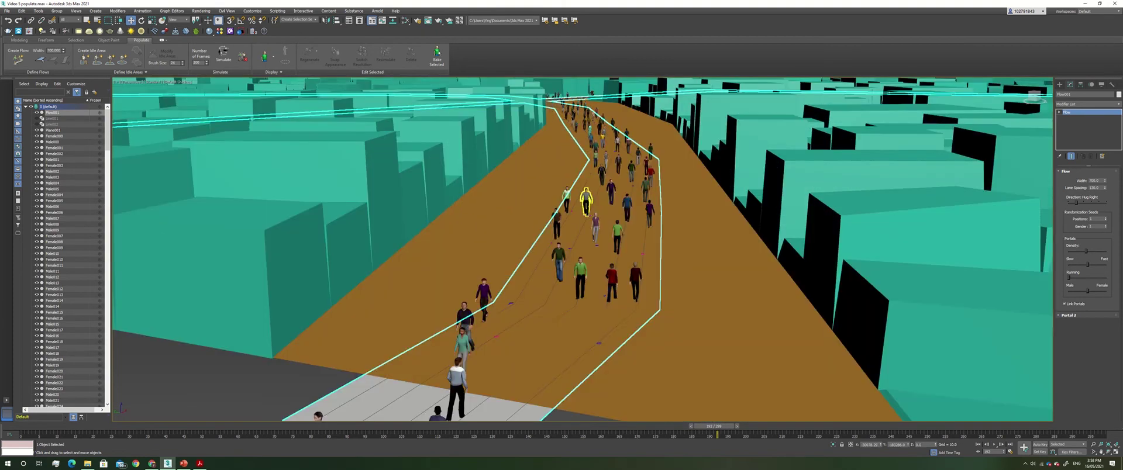
{"action": "scroll", "coordinate": [738, 186], "scroll_direction": "up", "scroll_amount": 3}
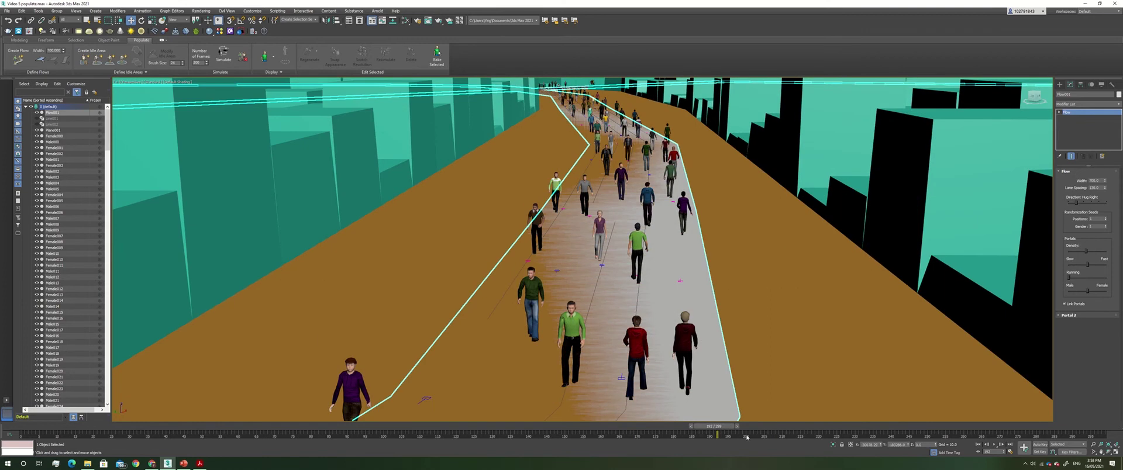
Play the animation, examine the walking crowd from near and far along the road, and stop playback
{"action": "left_click", "coordinate": [995, 445]}
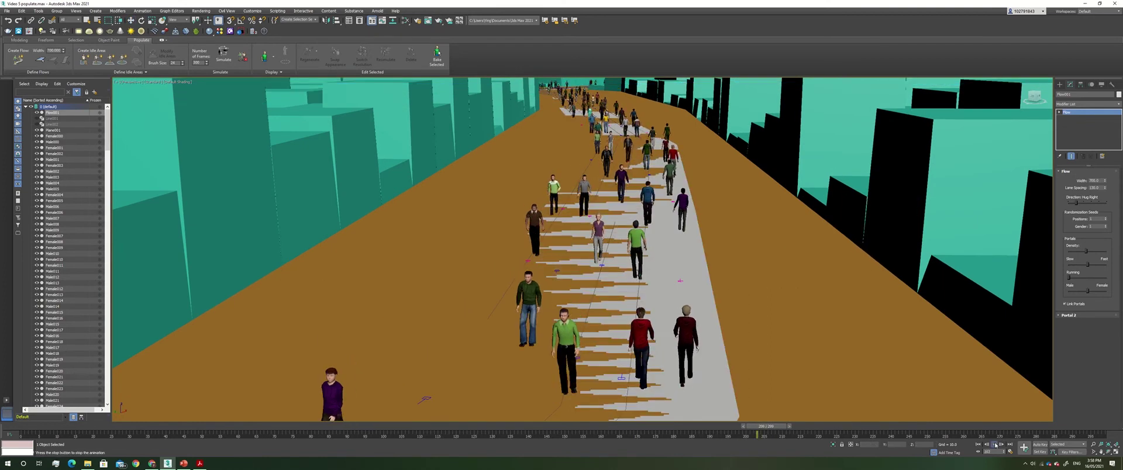
{"action": "scroll", "coordinate": [707, 201], "scroll_direction": "up", "scroll_amount": 3}
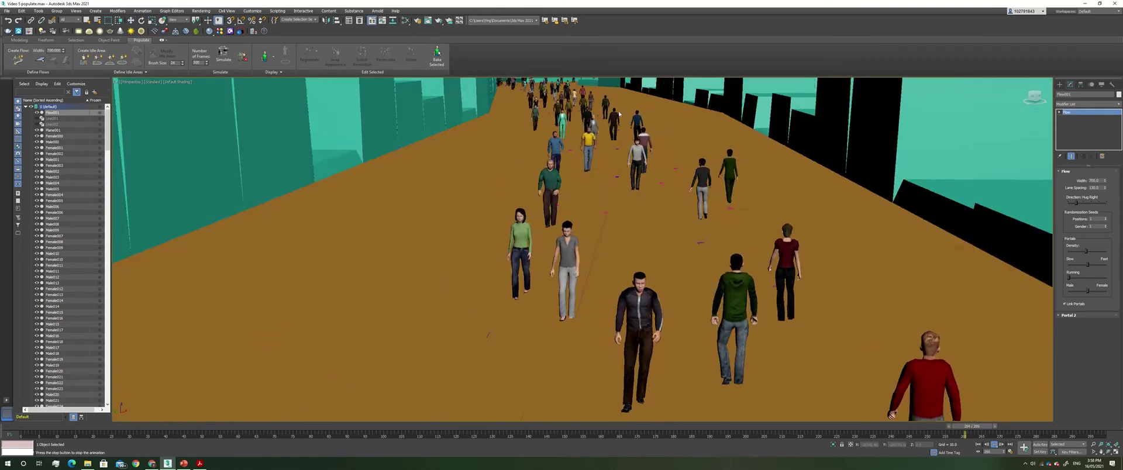
{"action": "scroll", "coordinate": [602, 187], "scroll_direction": "down", "scroll_amount": 6}
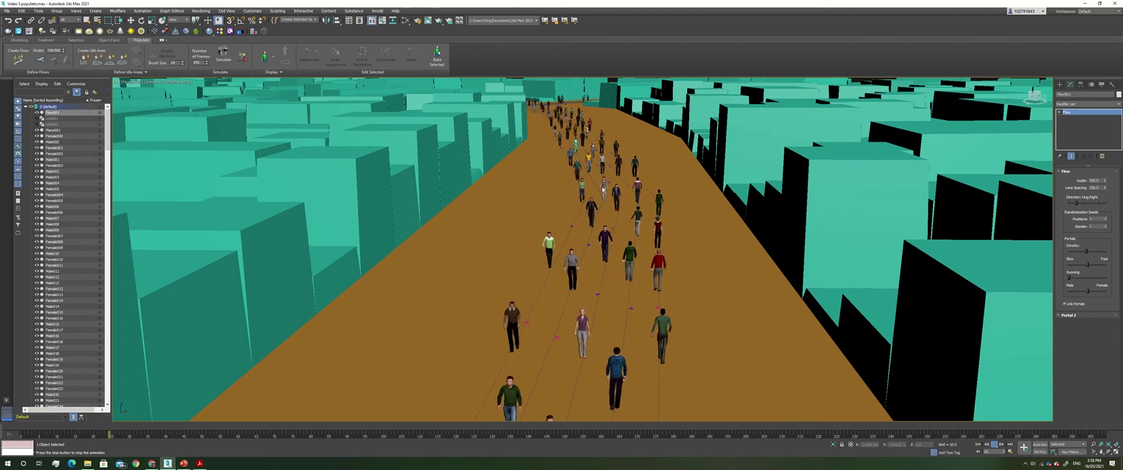
{"action": "scroll", "coordinate": [602, 189], "scroll_direction": "down", "scroll_amount": 8}
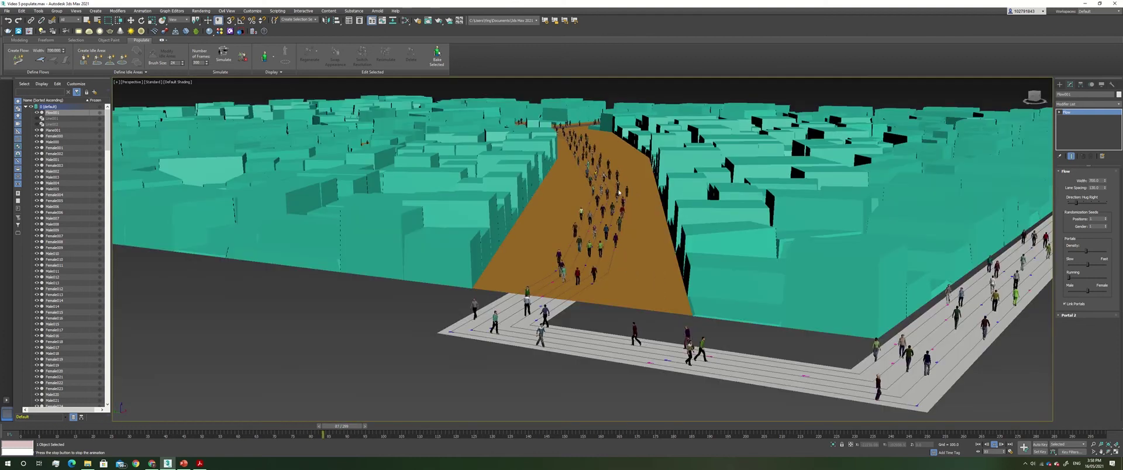
{"action": "scroll", "coordinate": [622, 175], "scroll_direction": "up", "scroll_amount": 3}
{"action": "scroll", "coordinate": [623, 172], "scroll_direction": "down", "scroll_amount": 1}
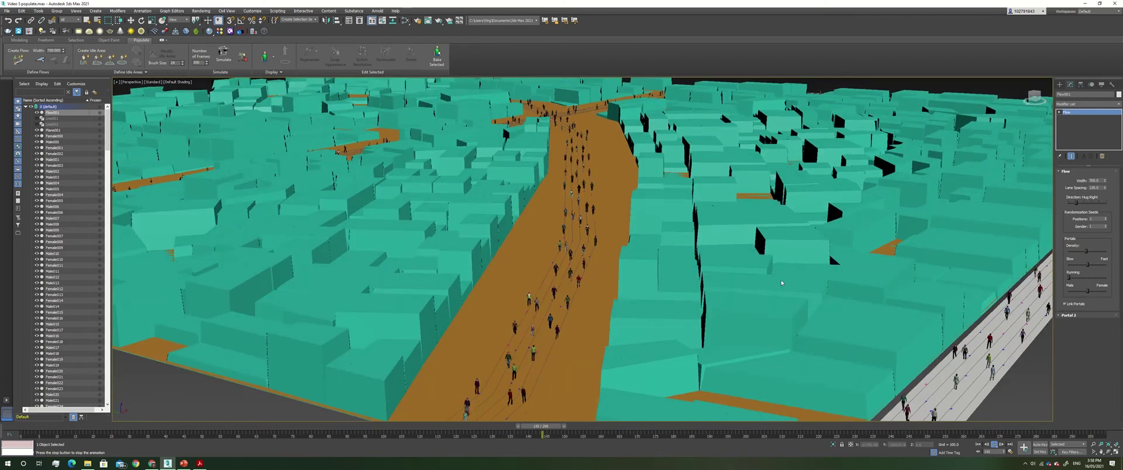
{"action": "left_click", "coordinate": [993, 445]}
{"action": "key", "text": "w"}
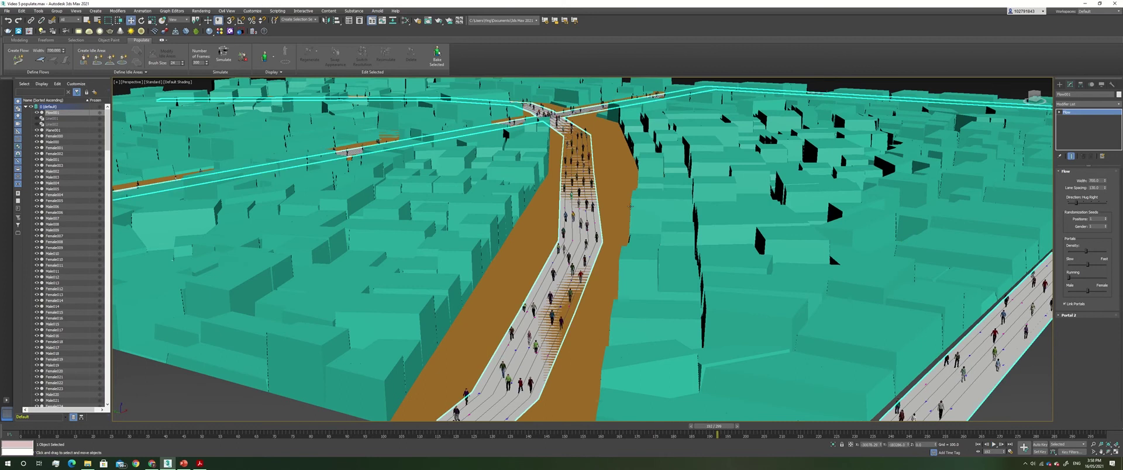
Check the seat and rectangle idle area tools and switch the viewport to the Top view
{"action": "scroll", "coordinate": [529, 188], "scroll_direction": "up", "scroll_amount": 3}
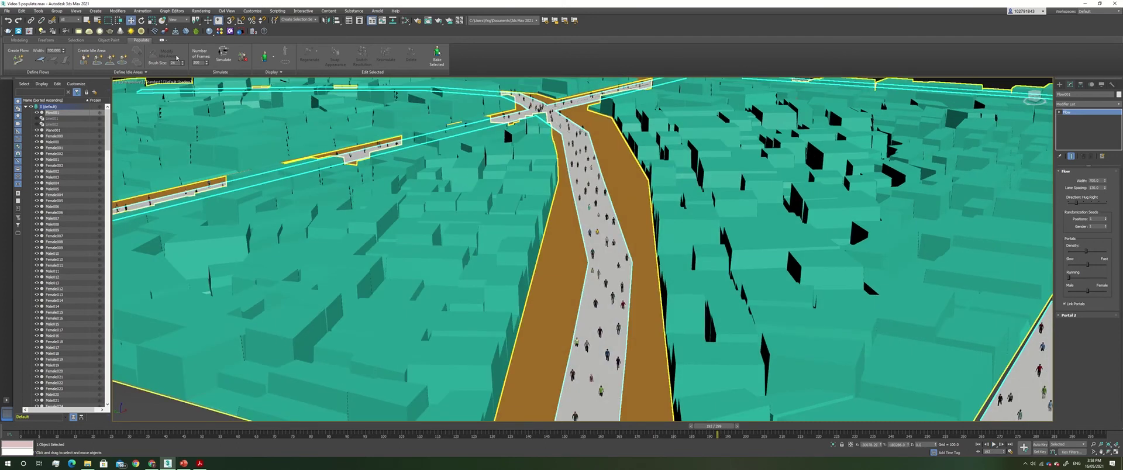
{"action": "left_click", "coordinate": [82, 60]}
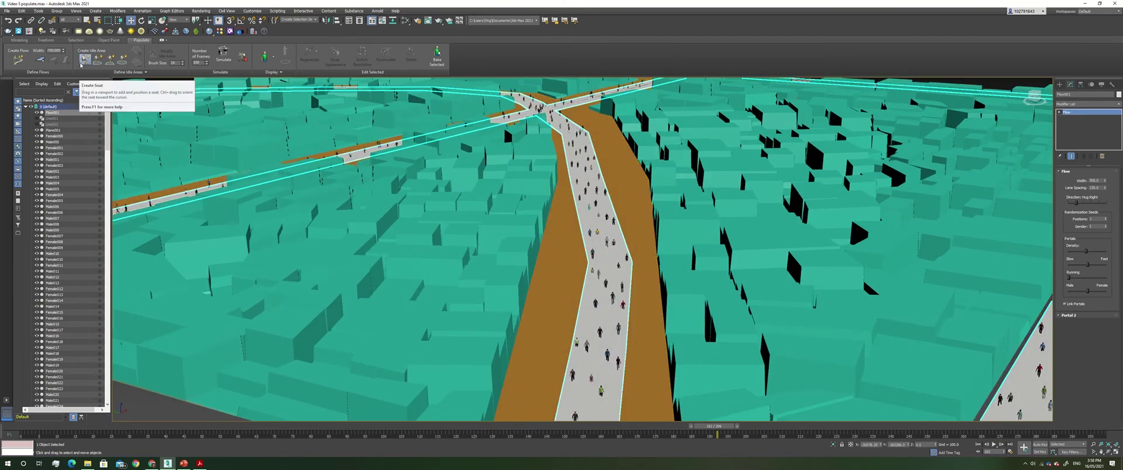
{"action": "left_click", "coordinate": [110, 60]}
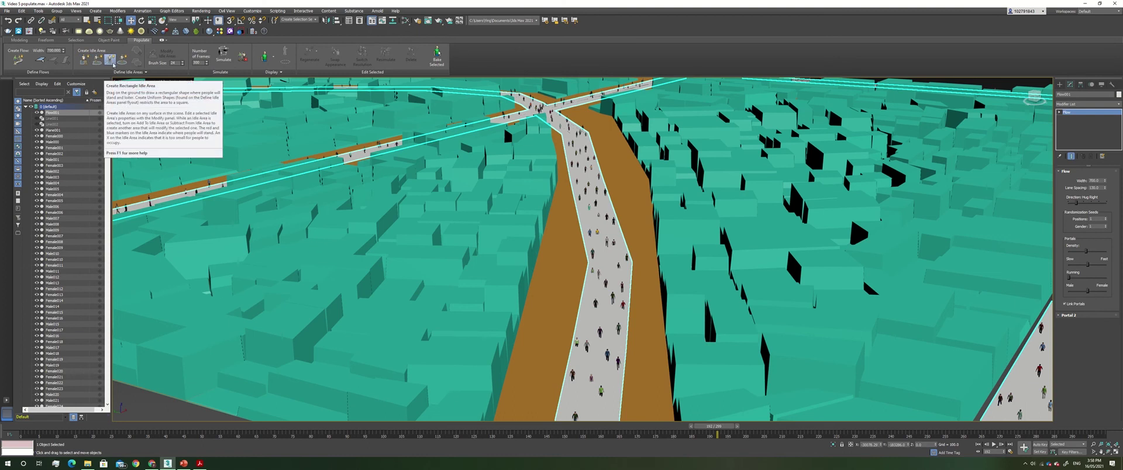
{"action": "left_click", "coordinate": [130, 82]}
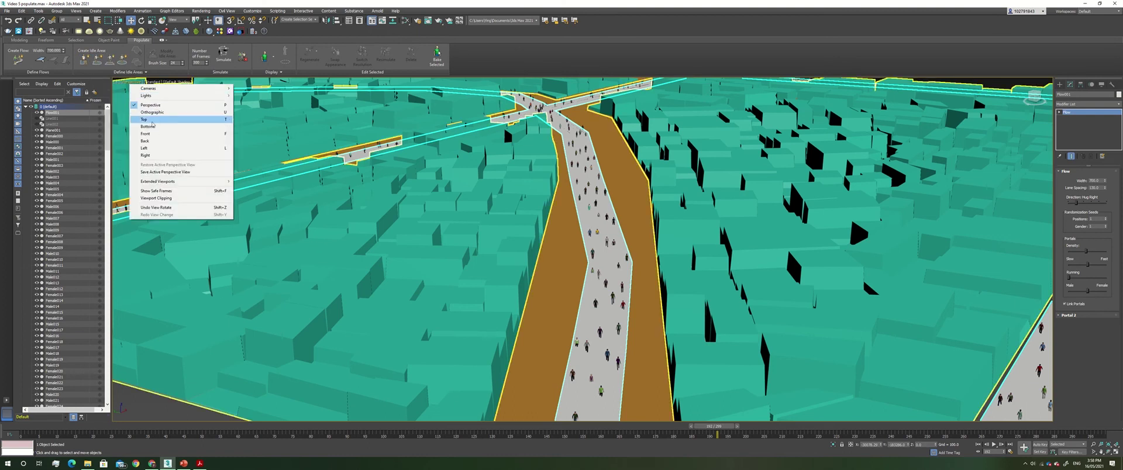
{"action": "left_click", "coordinate": [151, 121]}
{"action": "scroll", "coordinate": [523, 173], "scroll_direction": "down", "scroll_amount": 5}
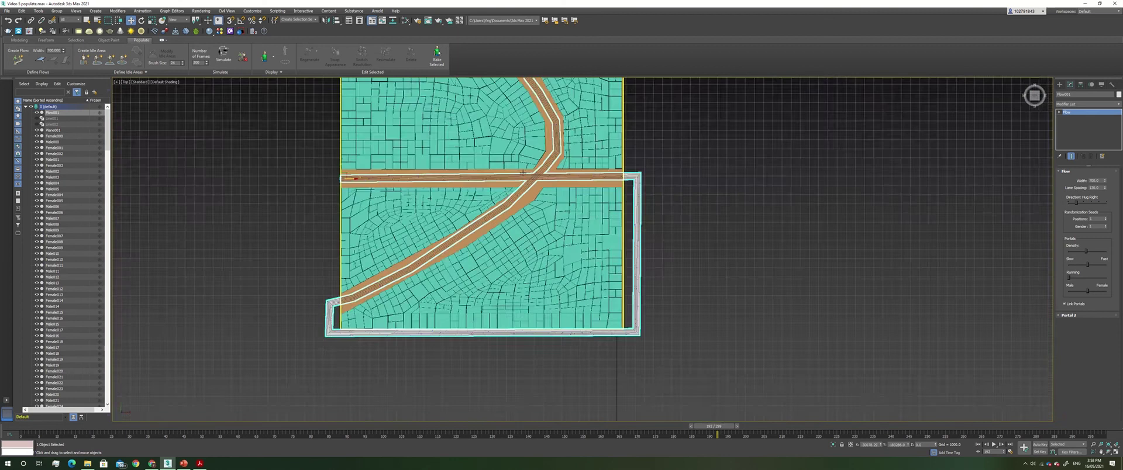
Draw a rectangular idle area beside the flow at the road's west end, between the flow and the buildings
{"action": "scroll", "coordinate": [333, 171], "scroll_direction": "up", "scroll_amount": 10}
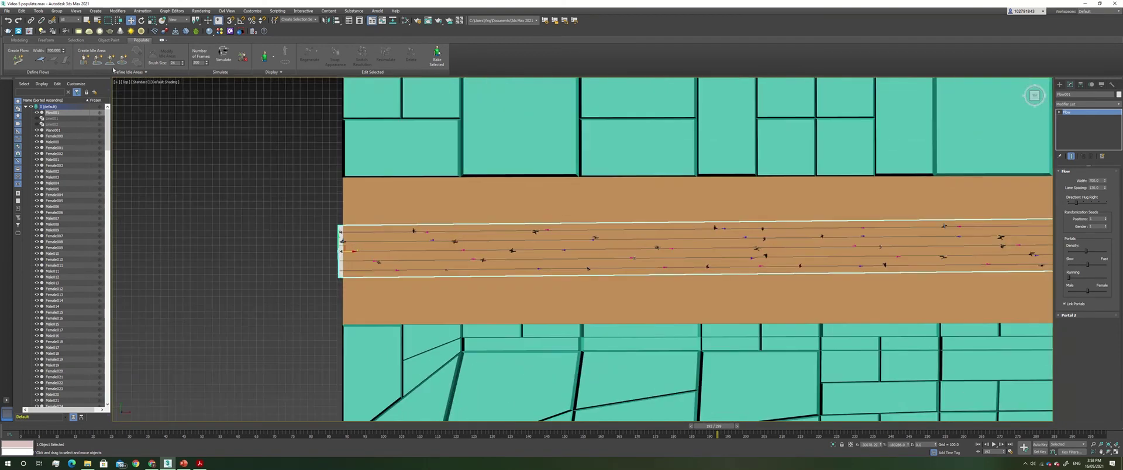
{"action": "scroll", "coordinate": [505, 216], "scroll_direction": "up", "scroll_amount": 4}
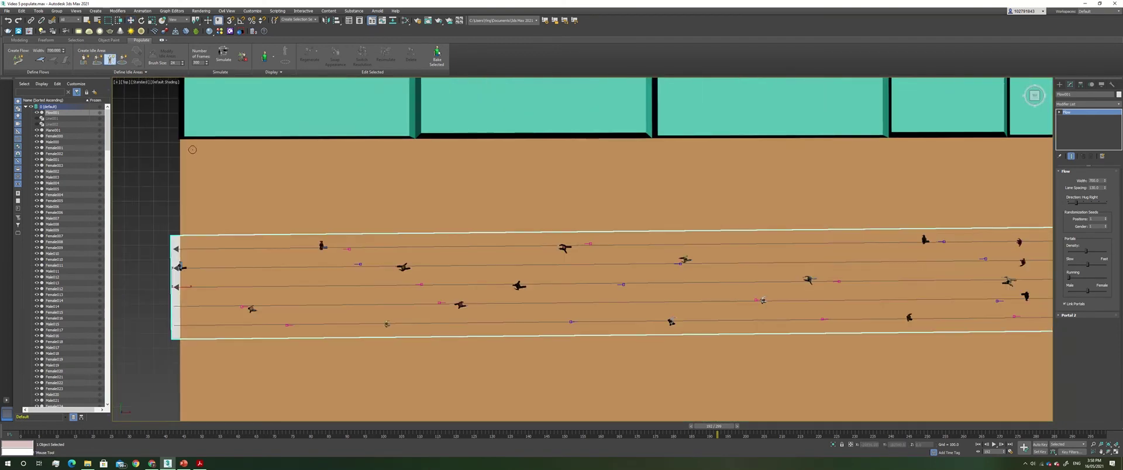
{"action": "left_click_drag", "start_coordinate": [200, 159], "coordinate": [532, 228]}
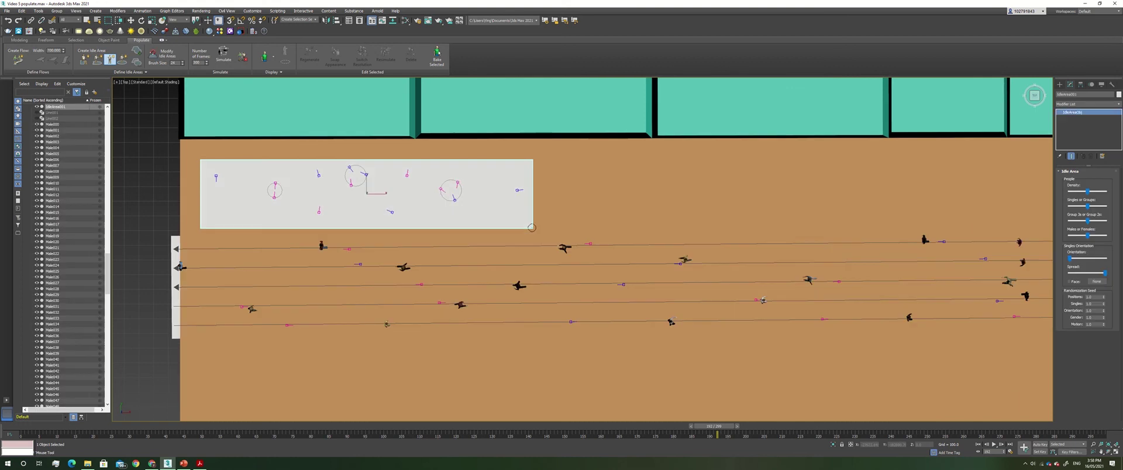
{"action": "scroll", "coordinate": [564, 212], "scroll_direction": "down", "scroll_amount": 2}
{"action": "scroll", "coordinate": [430, 208], "scroll_direction": "up", "scroll_amount": 2}
{"action": "scroll", "coordinate": [418, 181], "scroll_direction": "up", "scroll_amount": 3}
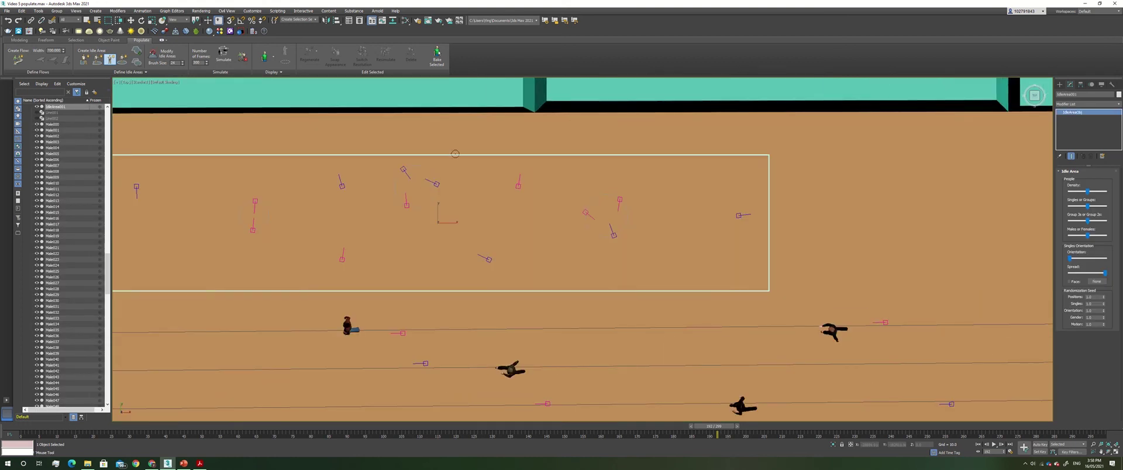
{"action": "scroll", "coordinate": [457, 154], "scroll_direction": "down", "scroll_amount": 2}
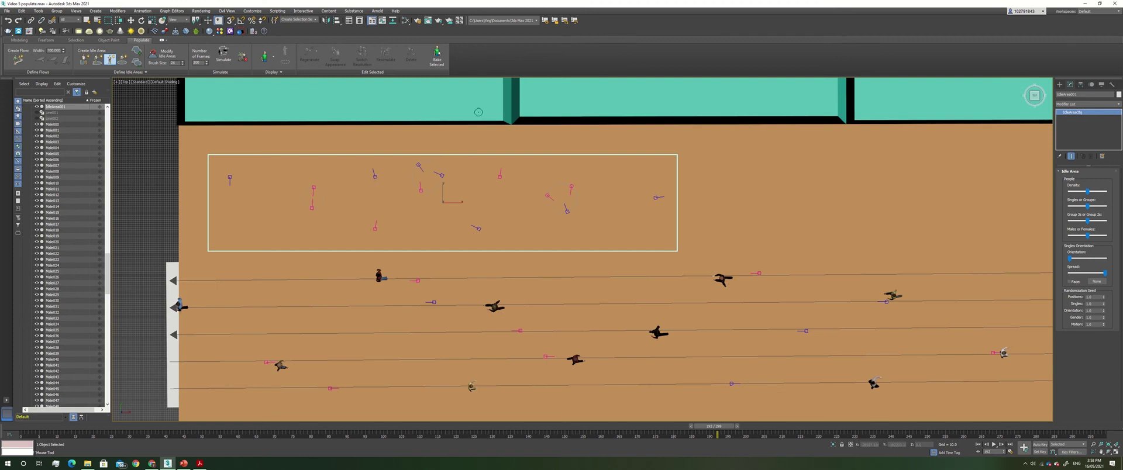
Simulate the crowd with the idle area and show the result from street level in Perspective view
{"action": "left_click", "coordinate": [226, 54]}
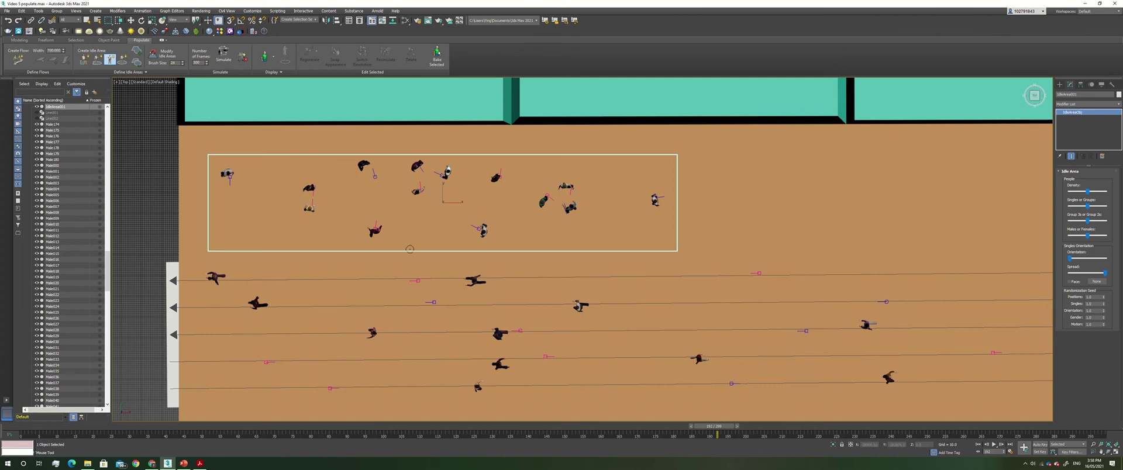
{"action": "left_click", "coordinate": [124, 83]}
{"action": "left_click", "coordinate": [139, 105]}
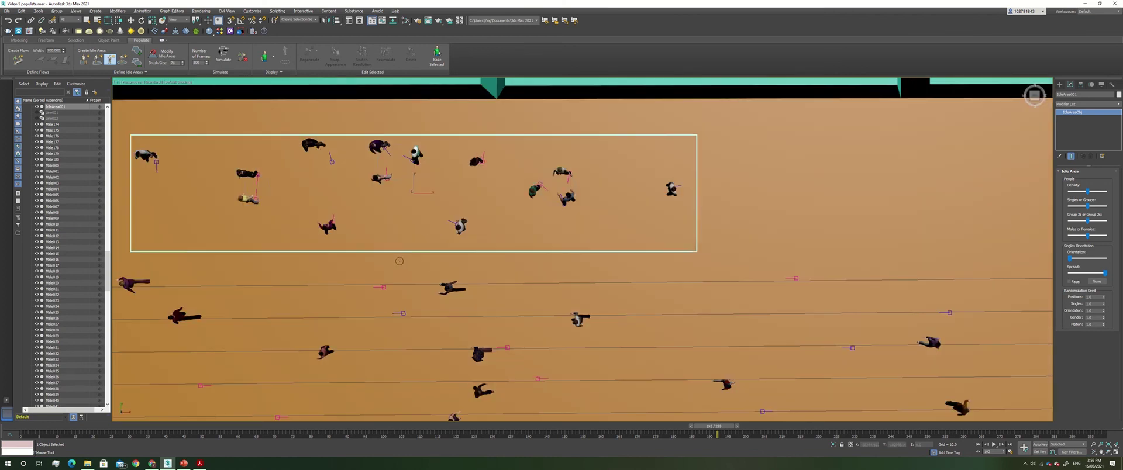
{"action": "middle_click_drag", "start_coordinate": [400, 261], "coordinate": [482, 214], "text": "alt"}
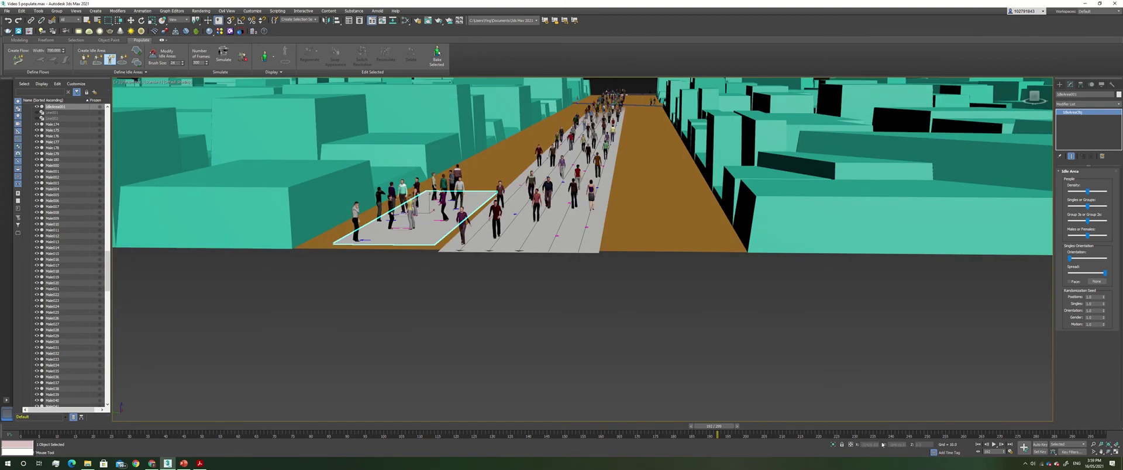
Play the animation to examine the standing and walking people, and return to frame 0
{"action": "left_click", "coordinate": [994, 444]}
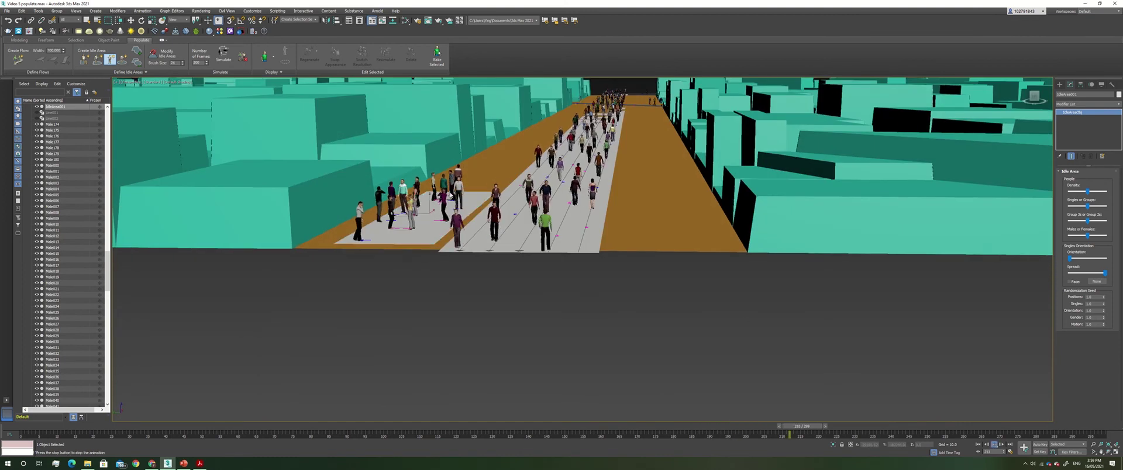
{"action": "scroll", "coordinate": [533, 202], "scroll_direction": "up", "scroll_amount": 5}
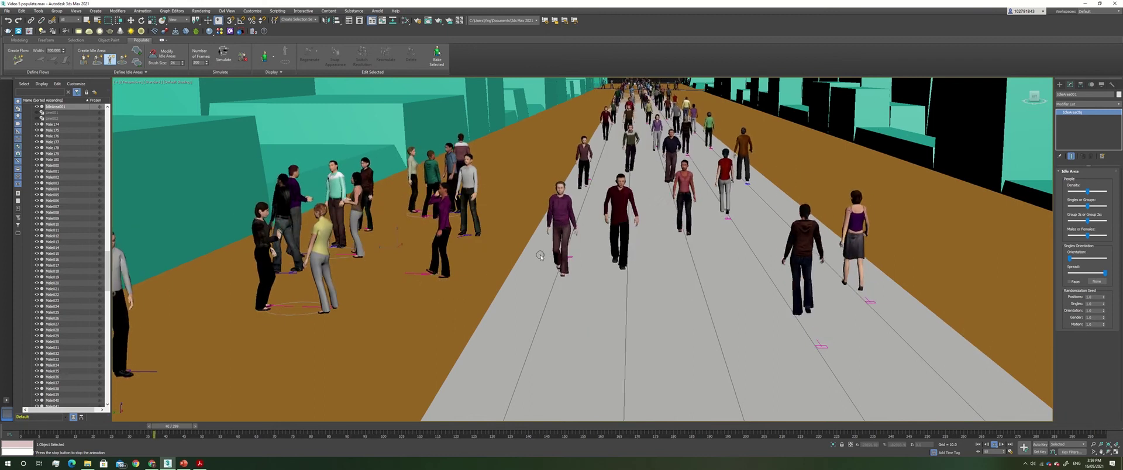
{"action": "scroll", "coordinate": [540, 258], "scroll_direction": "down", "scroll_amount": 4}
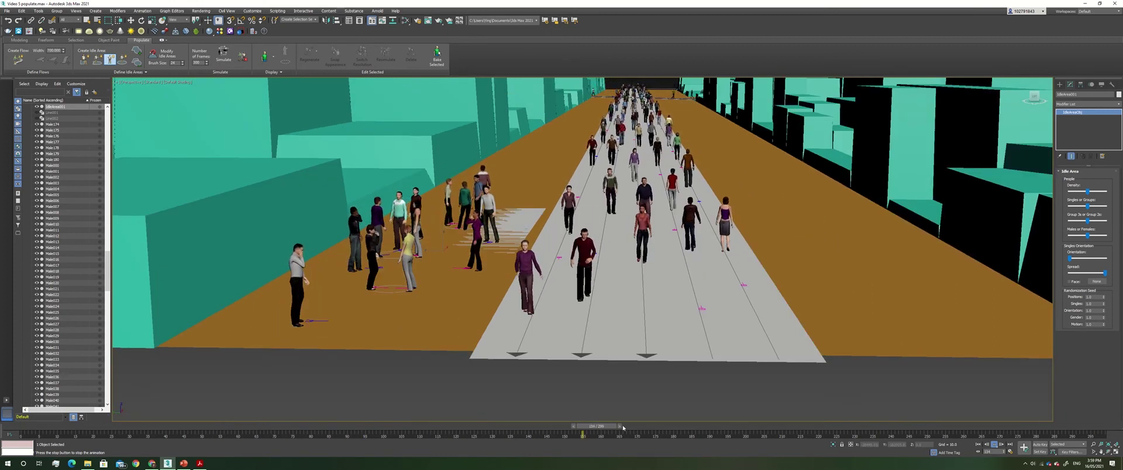
{"action": "left_click_drag", "start_coordinate": [624, 426], "coordinate": [1, 417]}
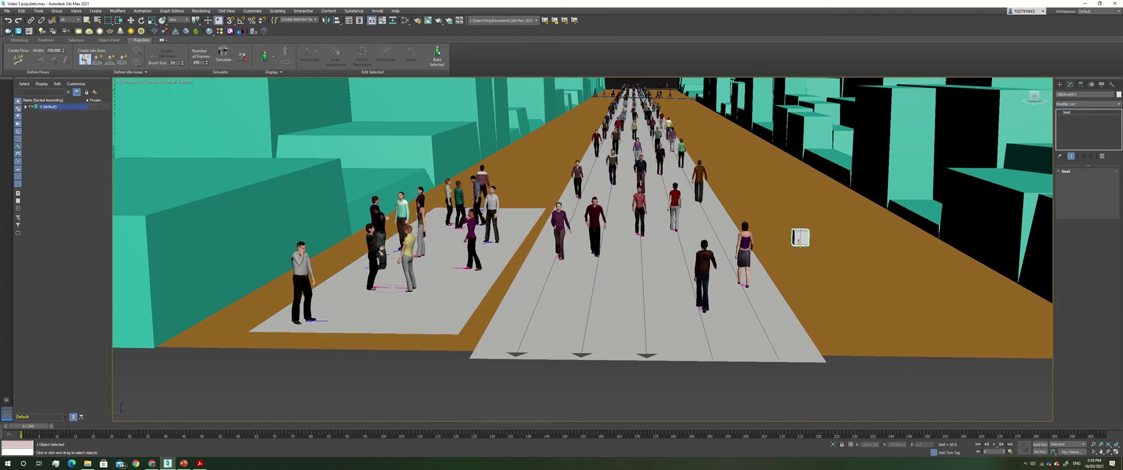
Place five seats on the roadside across the flow from the idle area and simulate the crowd
{"action": "left_click", "coordinate": [802, 263]}
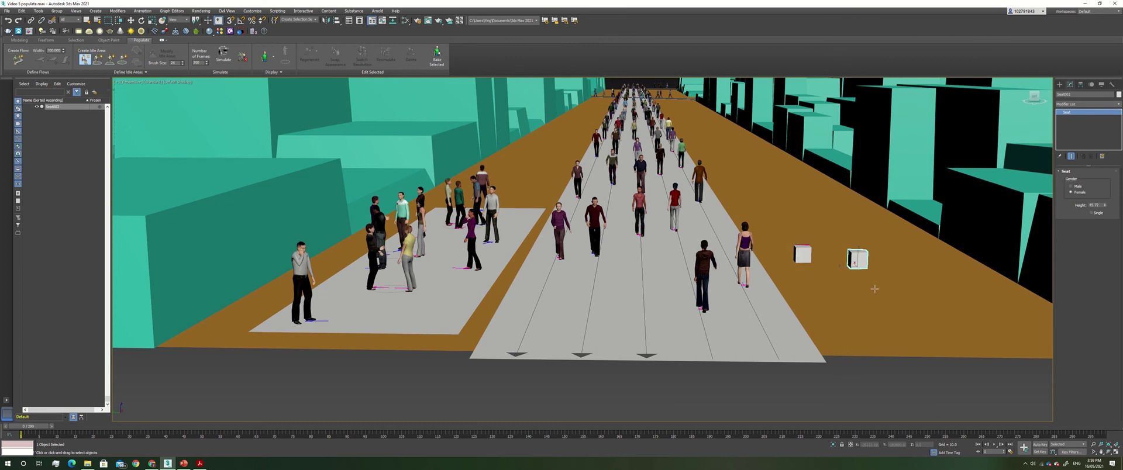
{"action": "left_click", "coordinate": [797, 220]}
{"action": "left_click", "coordinate": [827, 214]}
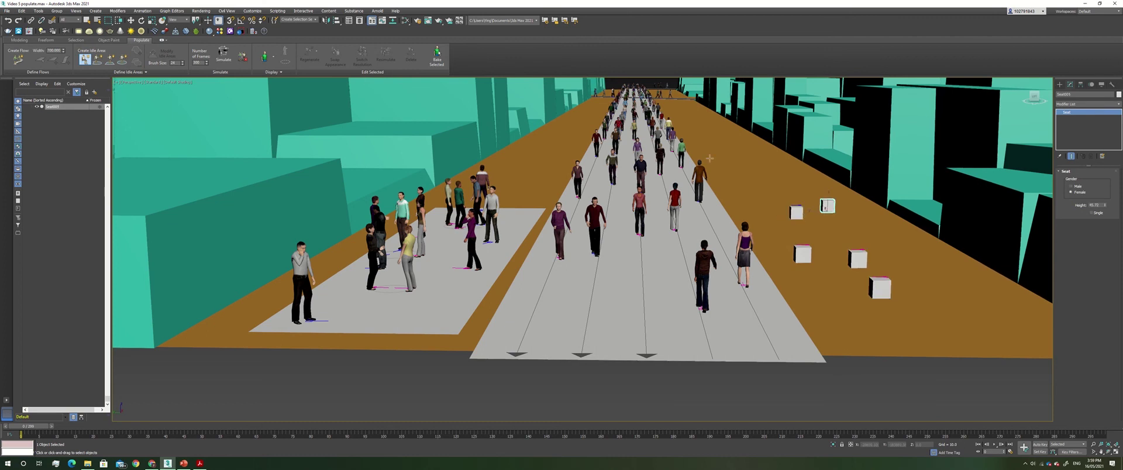
{"action": "left_click", "coordinate": [222, 55]}
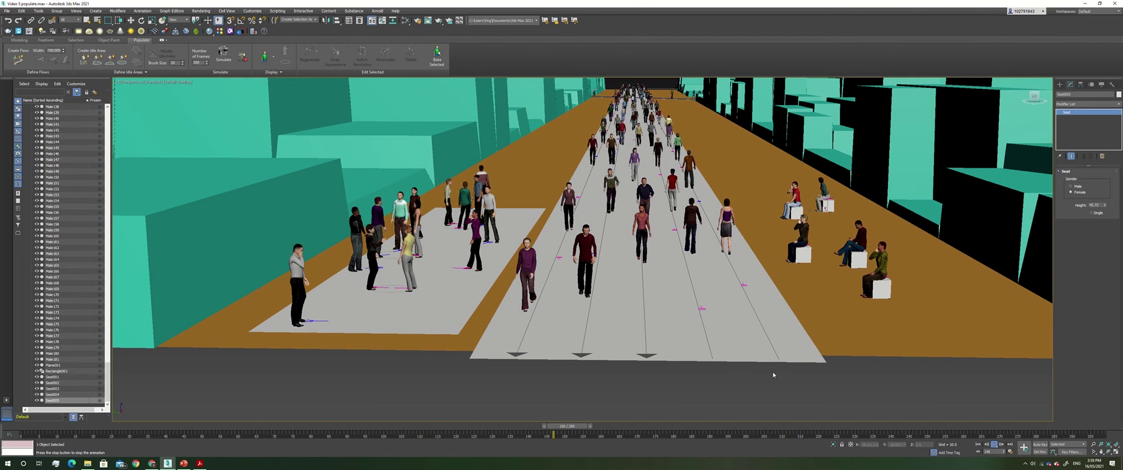
Examine the playing crowd animation with seated, standing and walking people from several angles
{"action": "middle_click_drag", "start_coordinate": [737, 272], "coordinate": [678, 273], "text": "alt"}
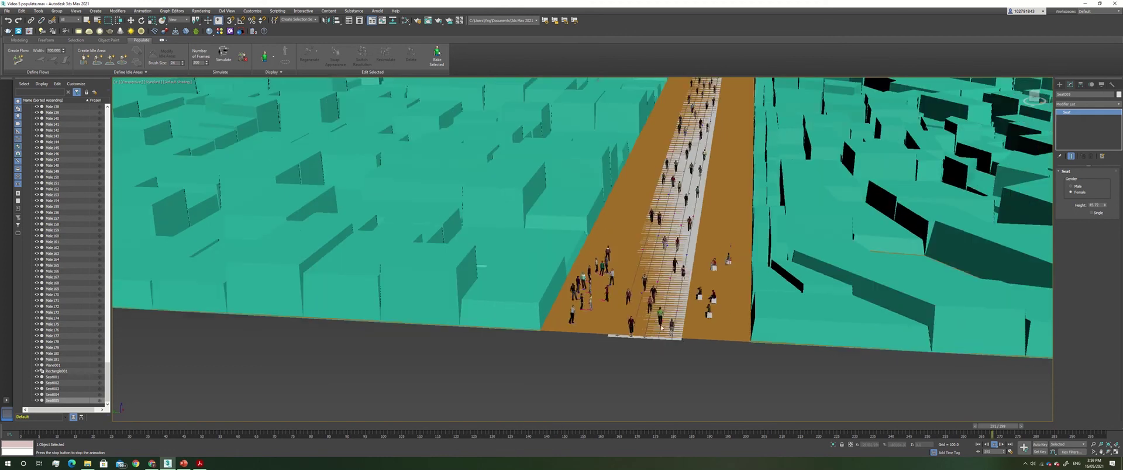
{"action": "middle_click_drag", "start_coordinate": [659, 310], "coordinate": [662, 303], "text": "alt"}
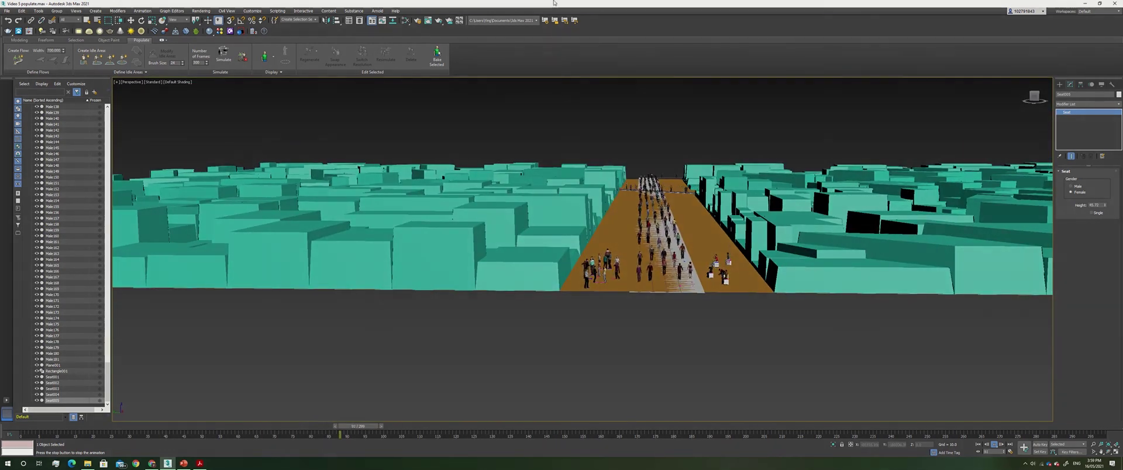
{"action": "mouse_move", "coordinate": [543, 10]}
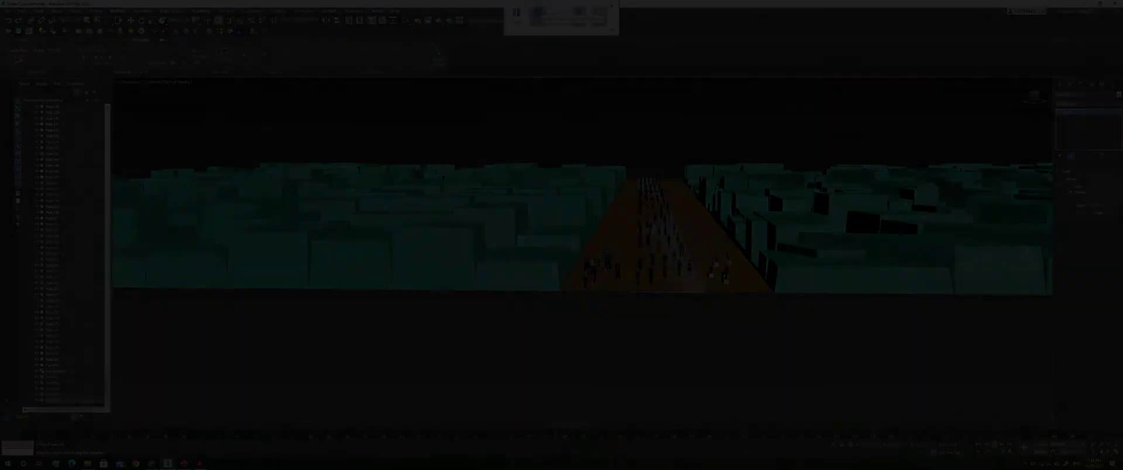